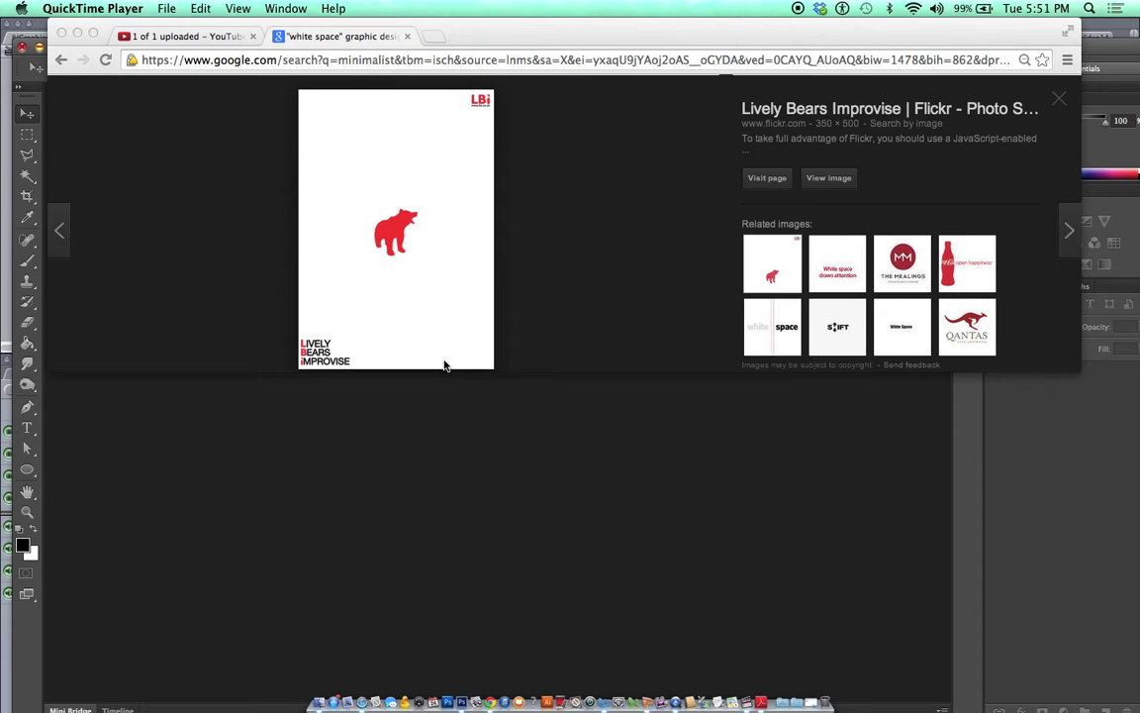
Preview the related white-space logo examples in Chrome, from 'White space draws attention' through to the Qantas kangaroo
click(843, 283)
click(843, 283)
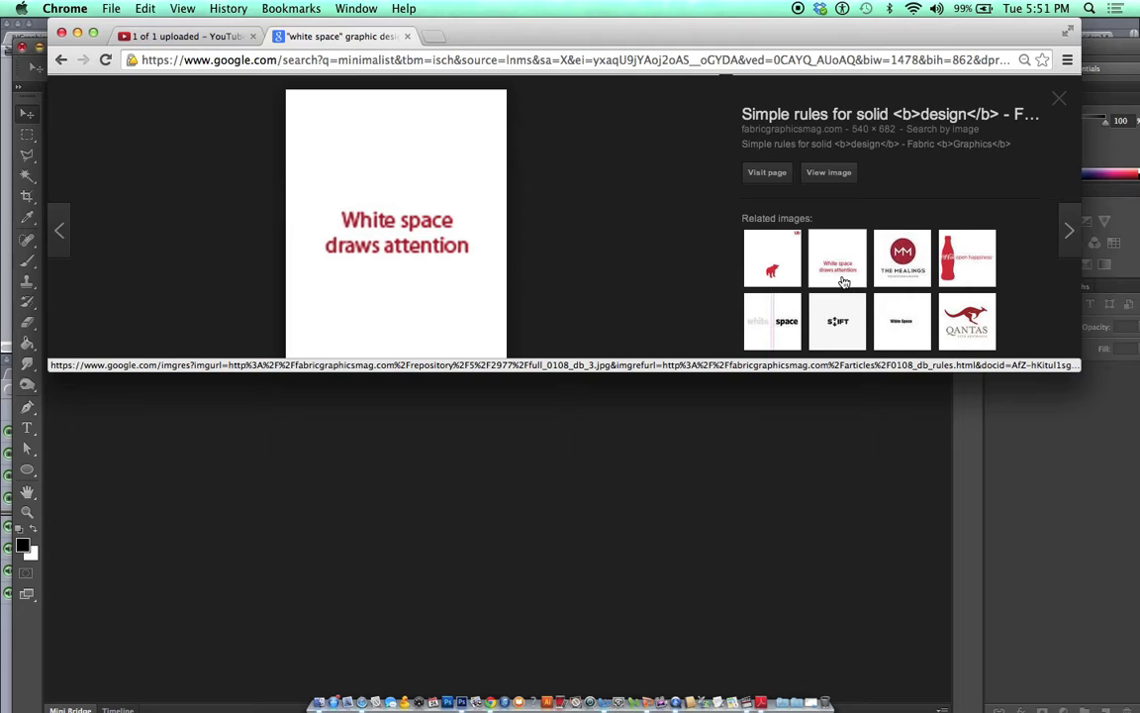
click(893, 260)
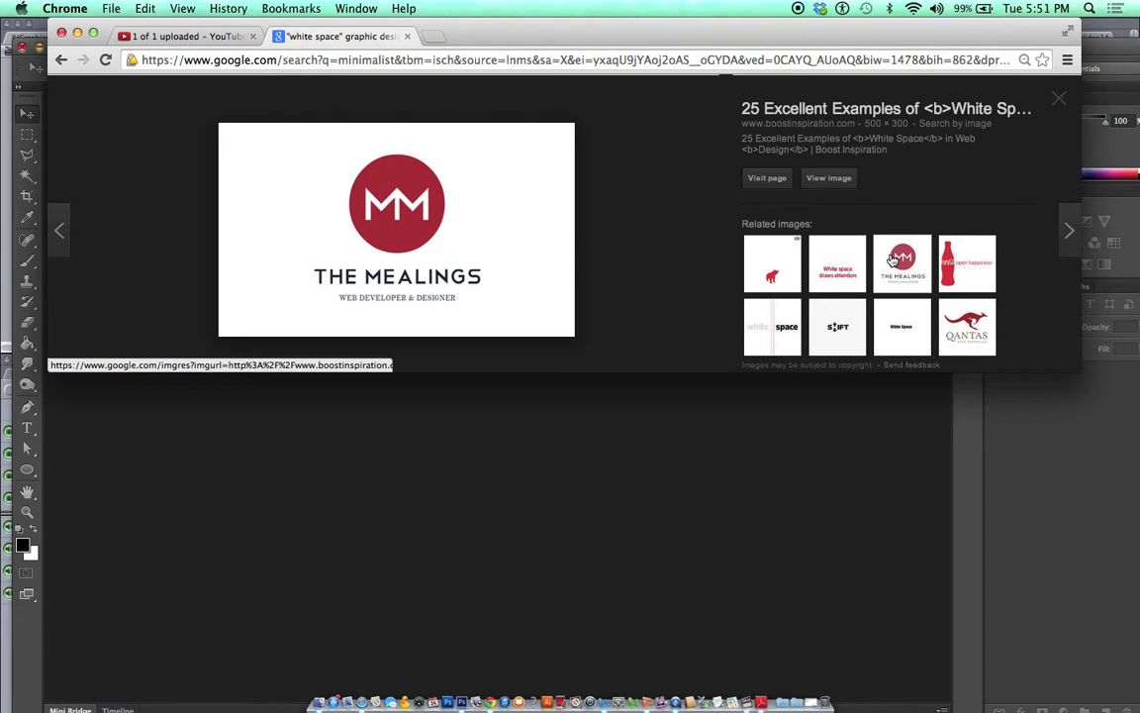
click(968, 273)
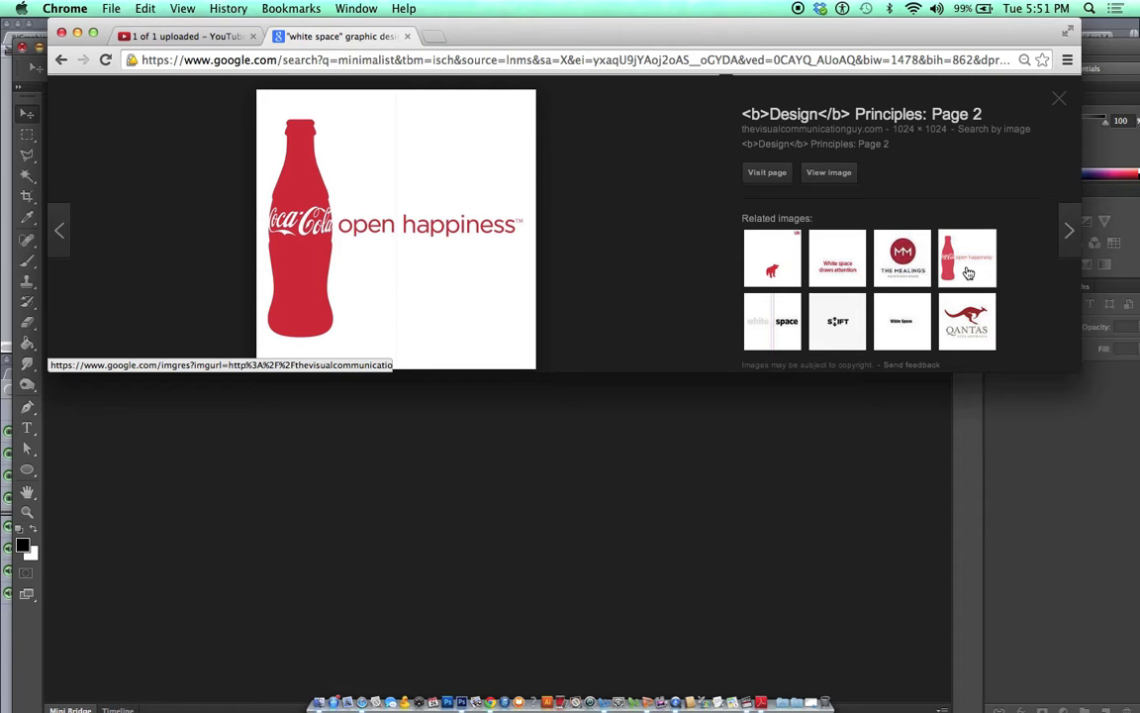
click(788, 342)
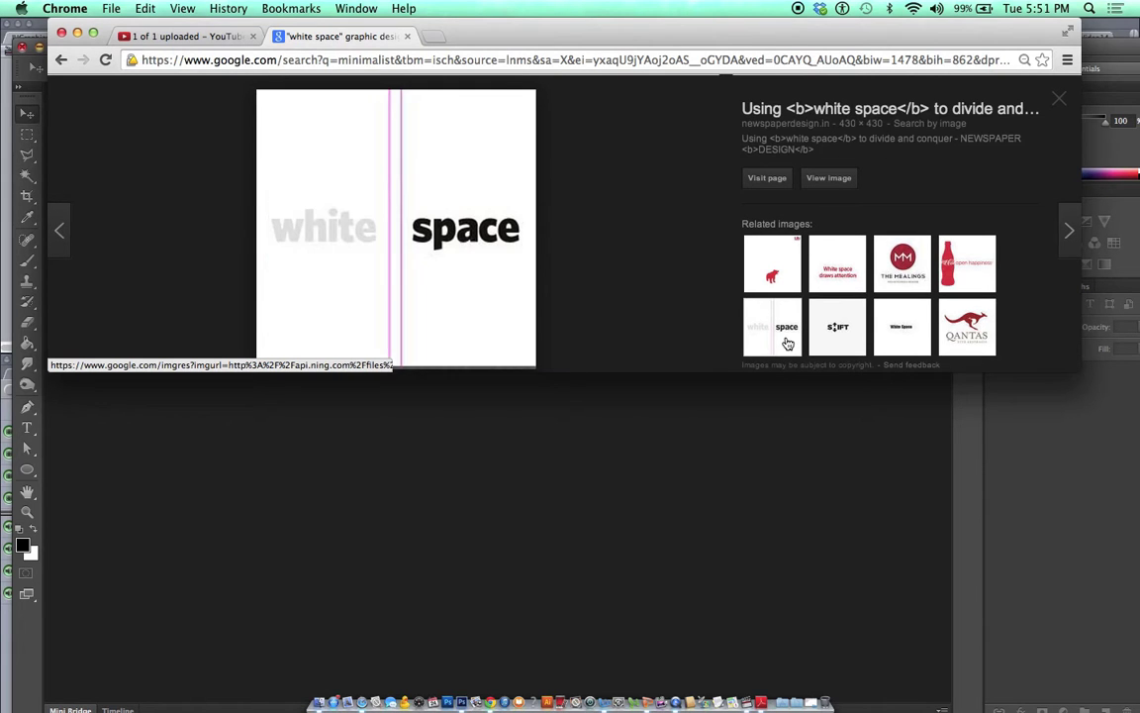
click(836, 331)
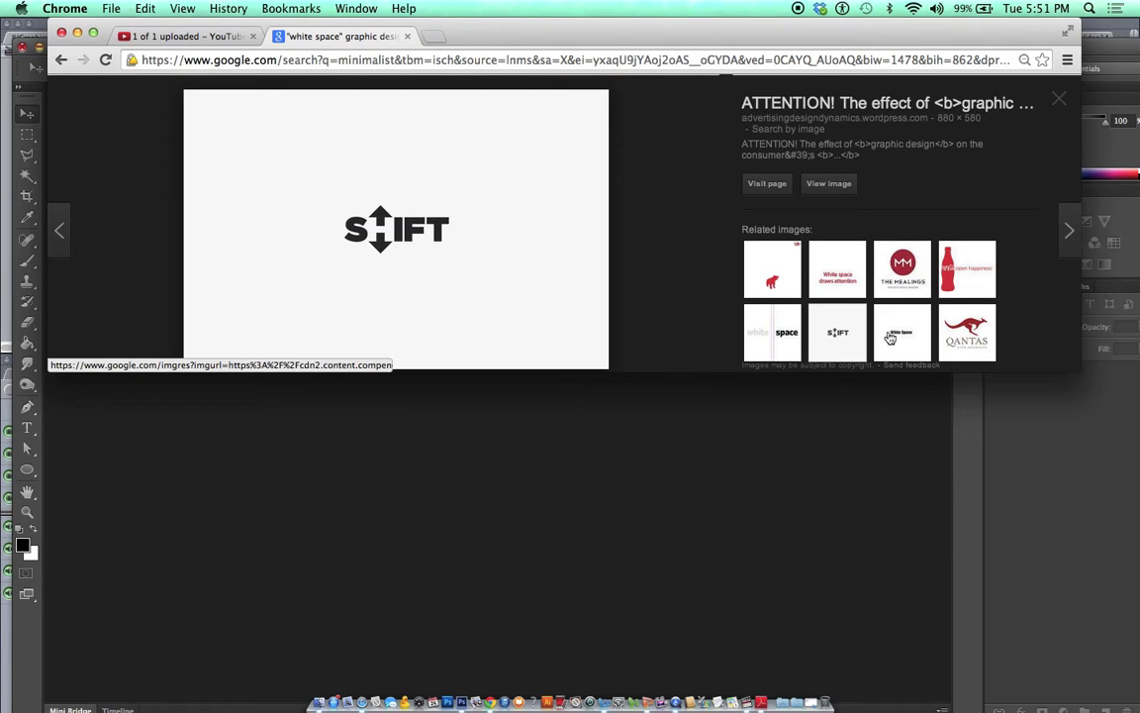
click(962, 347)
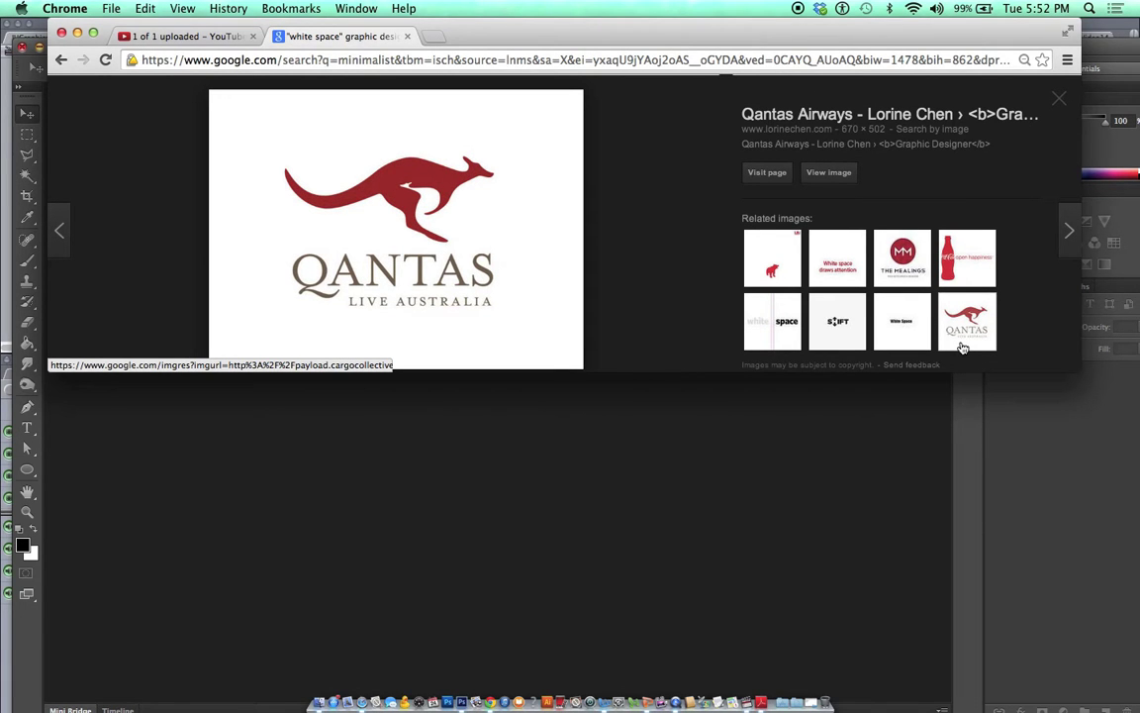
click(884, 509)
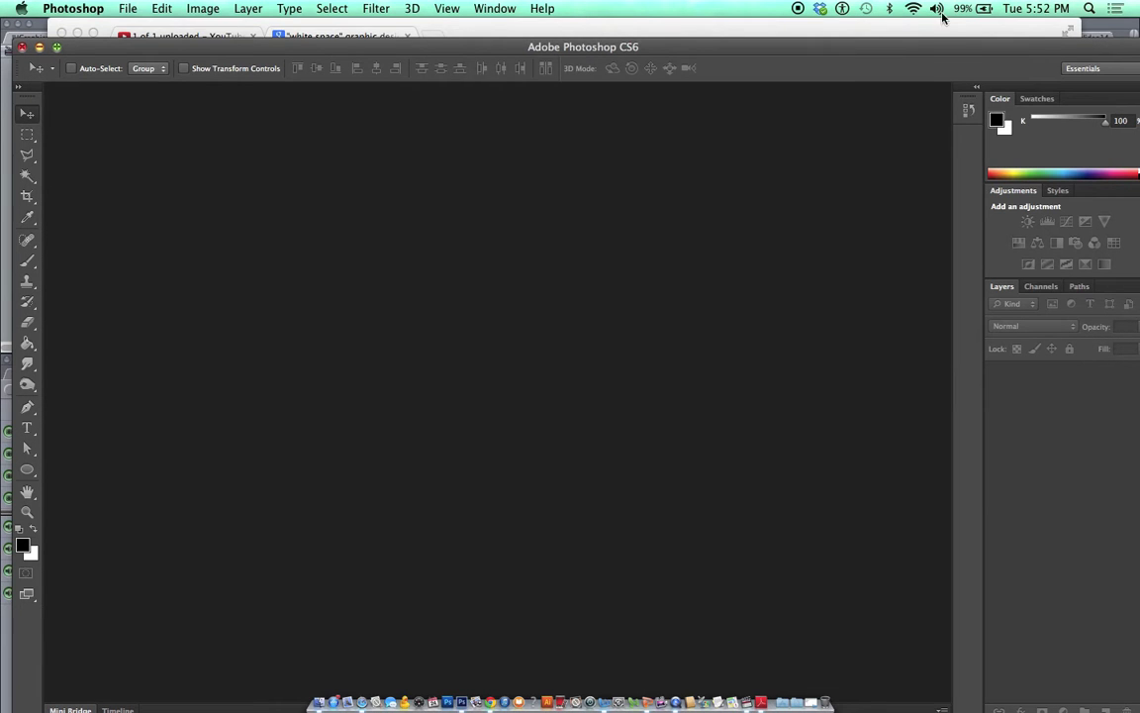
Create a new white 8 × 10 inch document at 72 ppi
drag(933, 46, 921, 26)
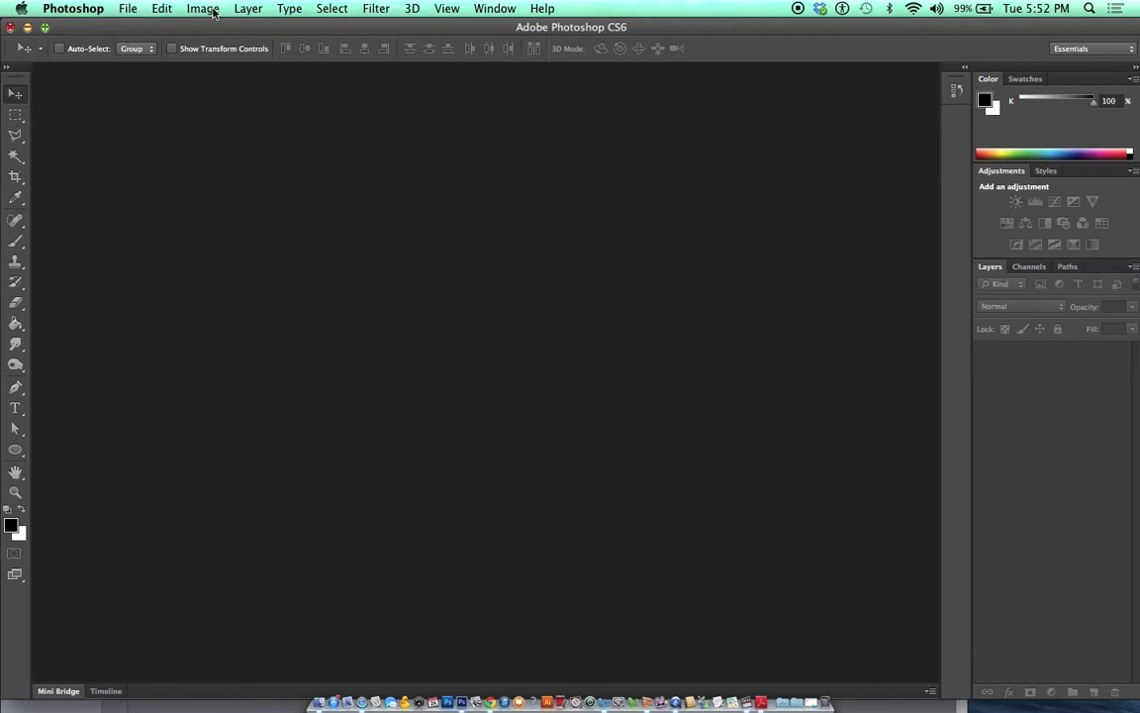
click(129, 9)
click(132, 33)
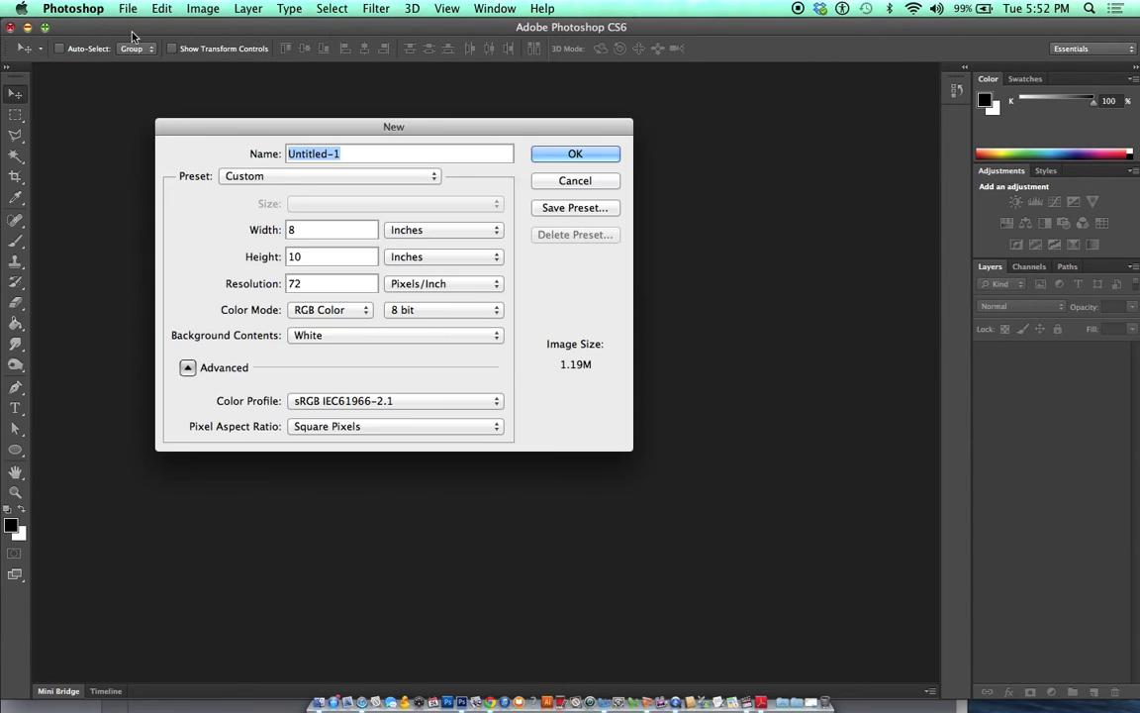
click(604, 151)
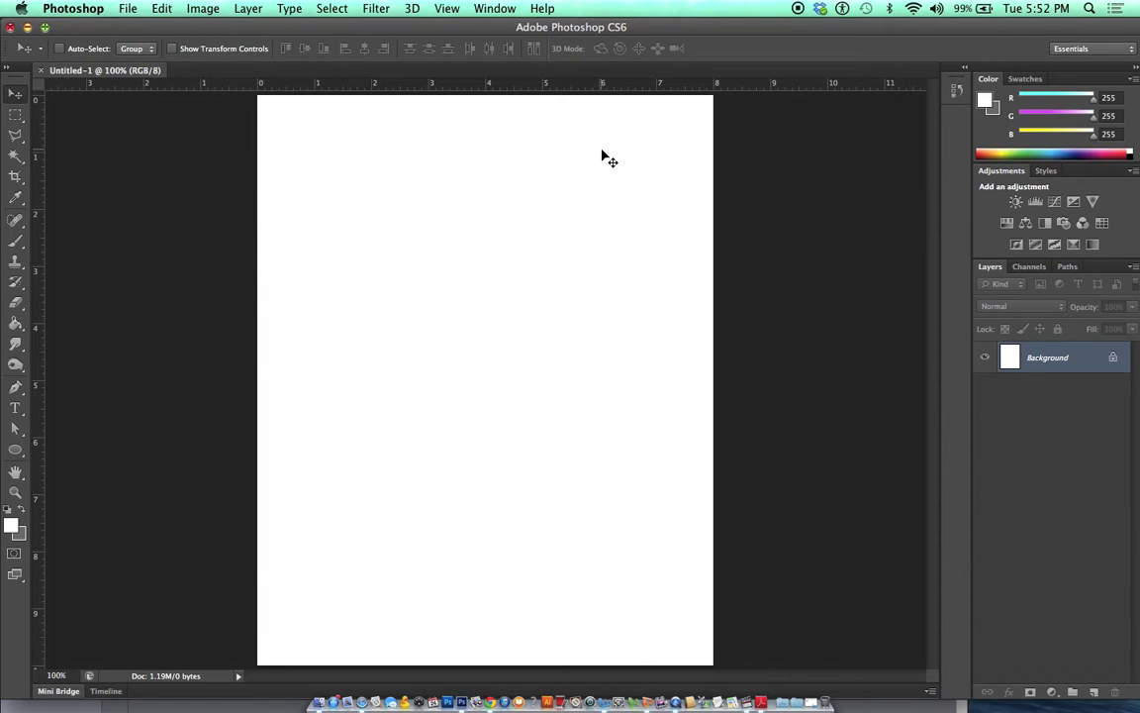
On a new layer, draw the Trophy custom shape in grey across the upper page
click(1094, 692)
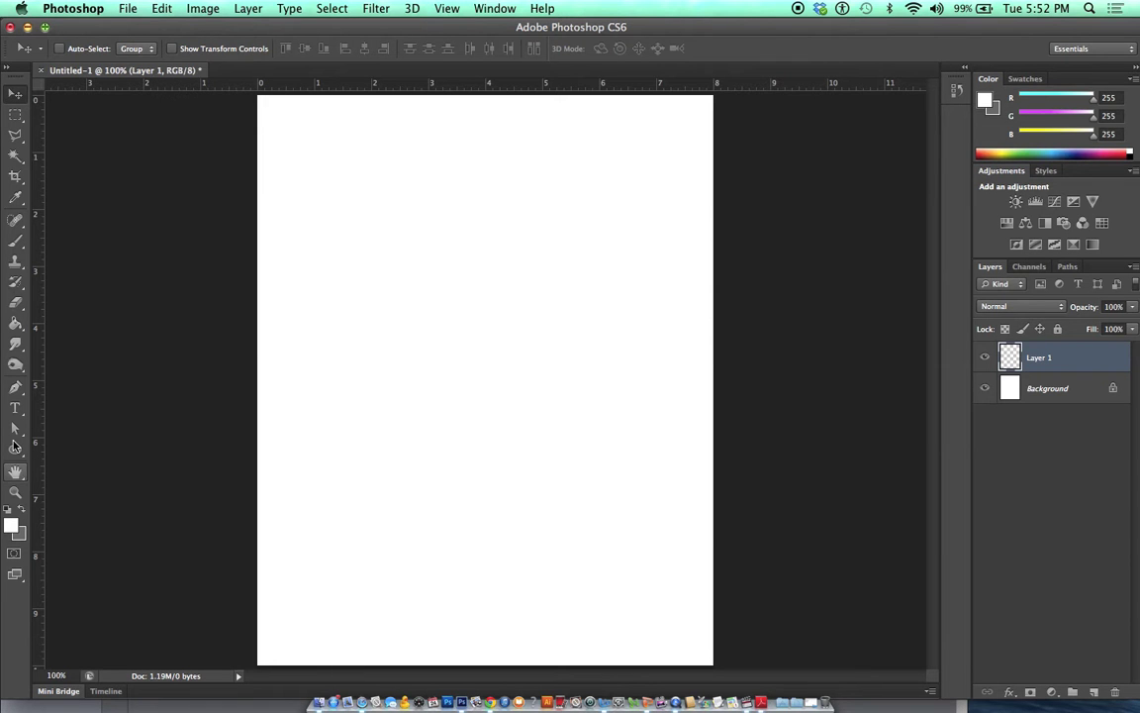
drag(14, 446, 89, 519)
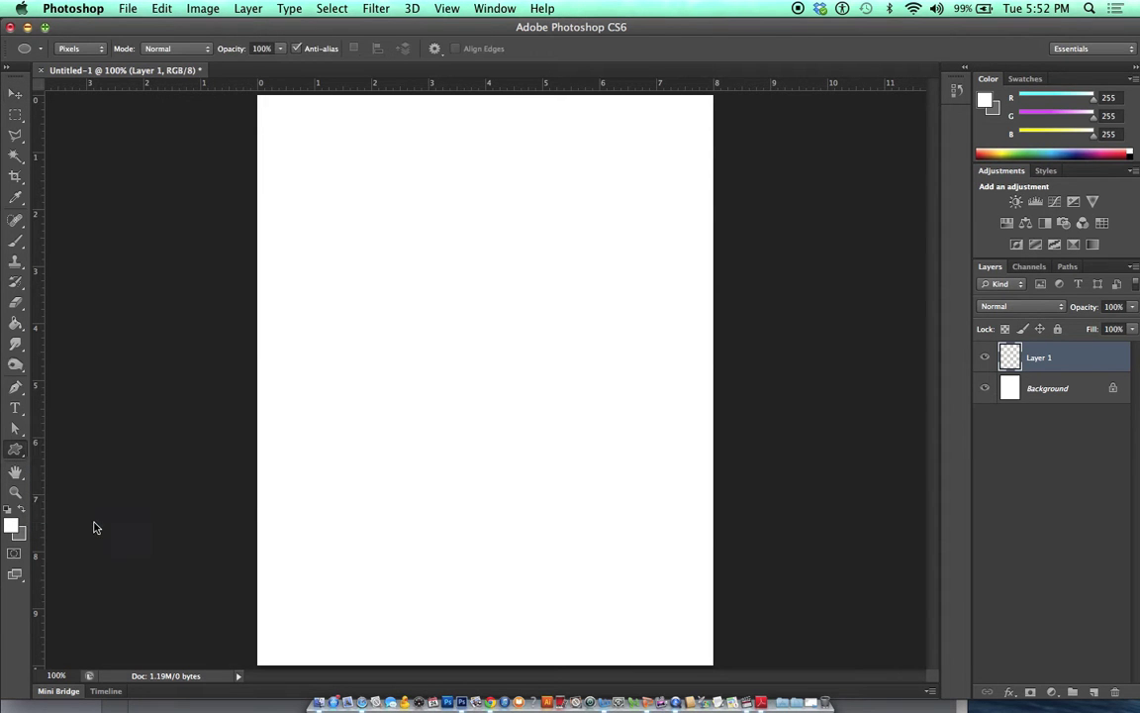
click(501, 51)
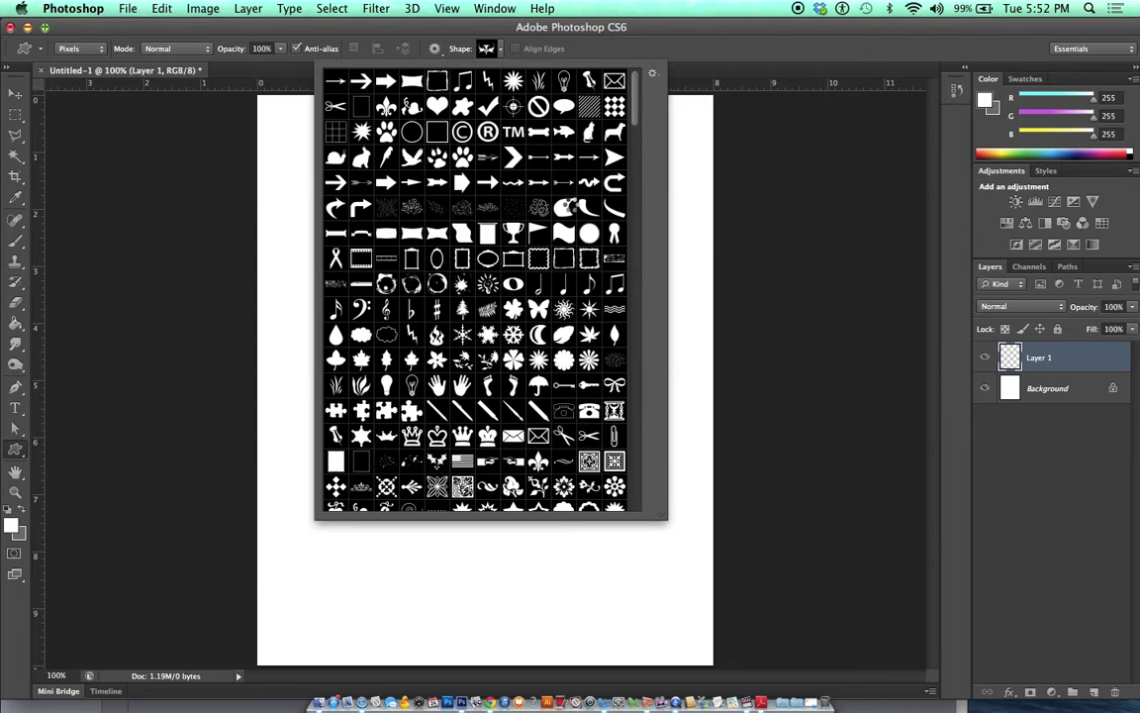
click(514, 234)
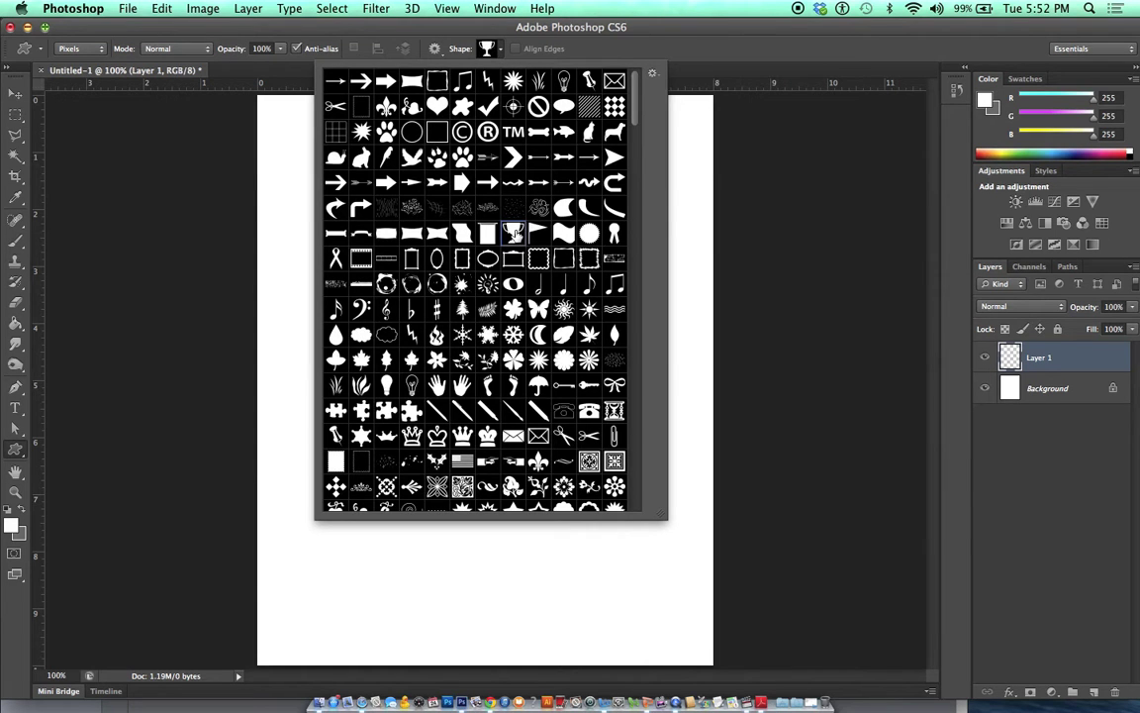
click(763, 217)
click(102, 489)
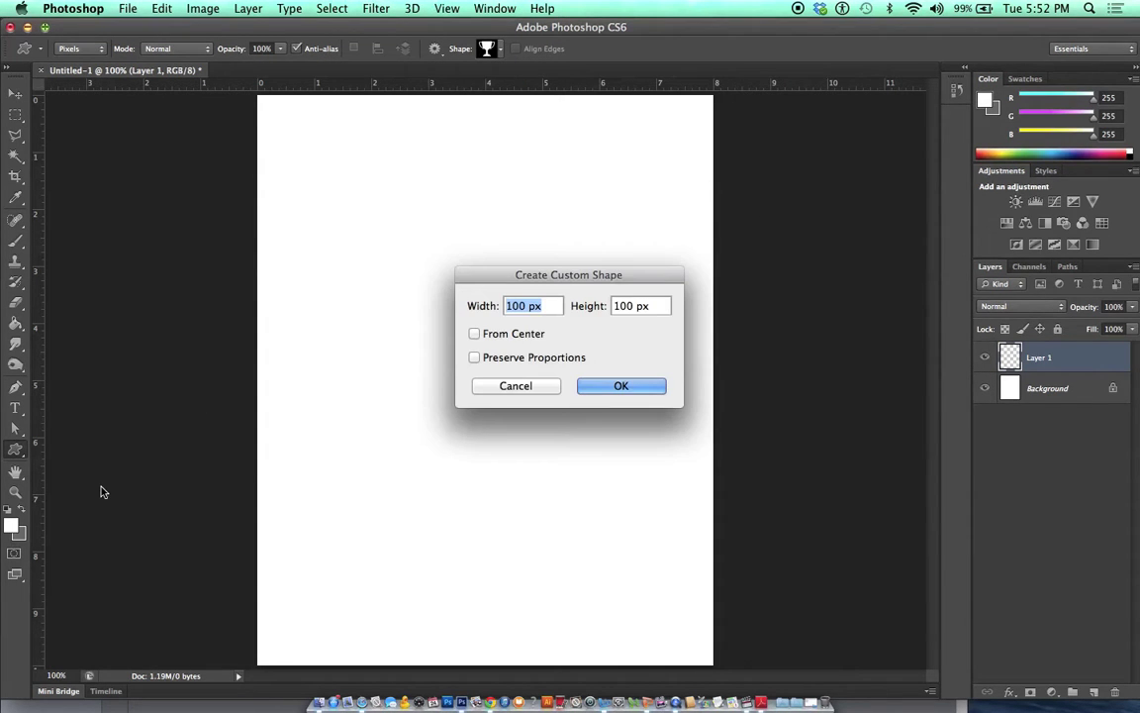
click(507, 386)
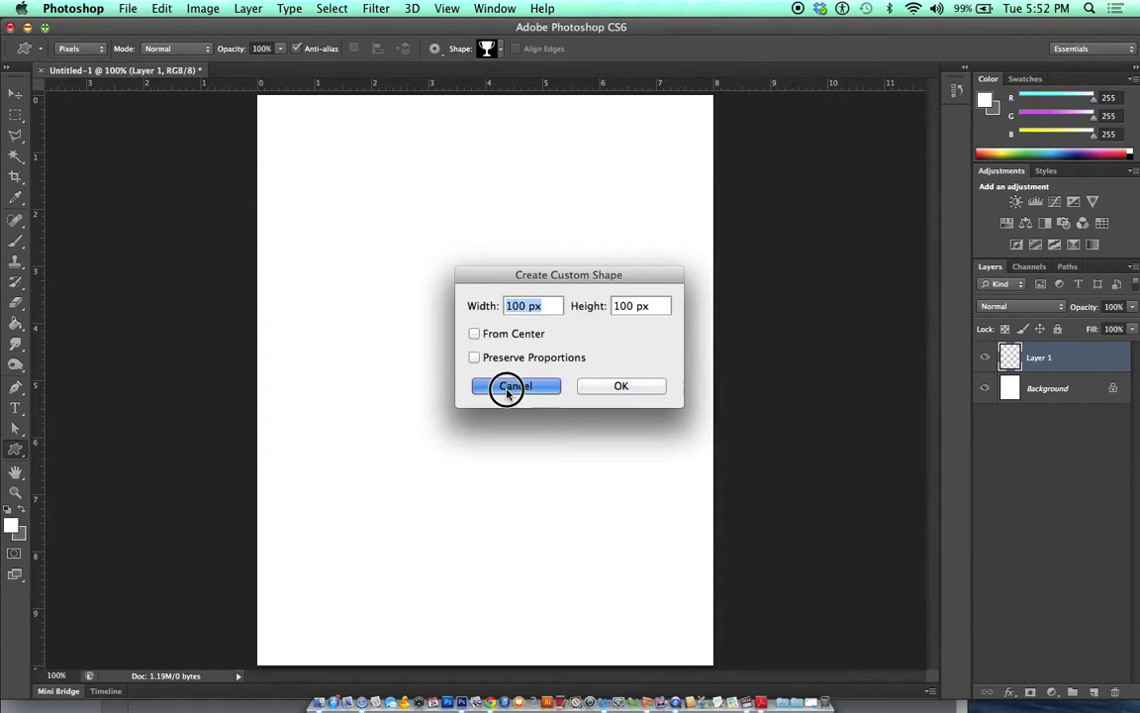
click(22, 509)
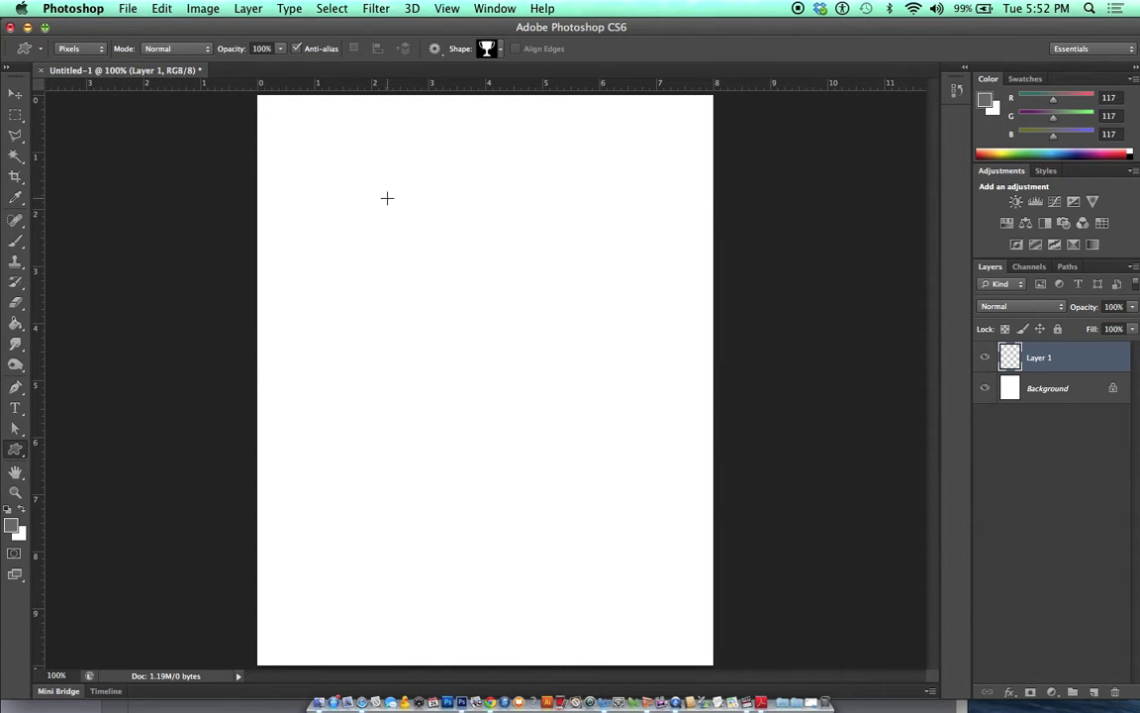
drag(390, 198, 601, 452)
Nudge the trophy slightly left and down, then add another empty layer
key(v)
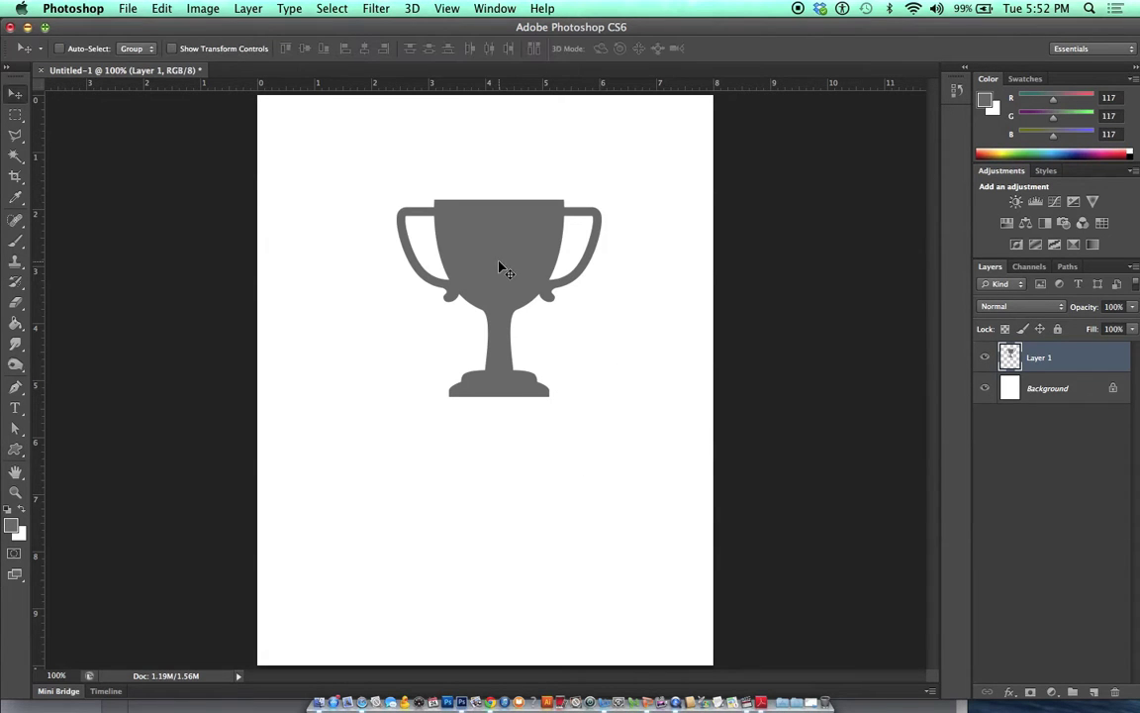
mouse_move(499, 259)
mouse_down()
mouse_move(468, 265)
mouse_move(485, 275)
mouse_up()
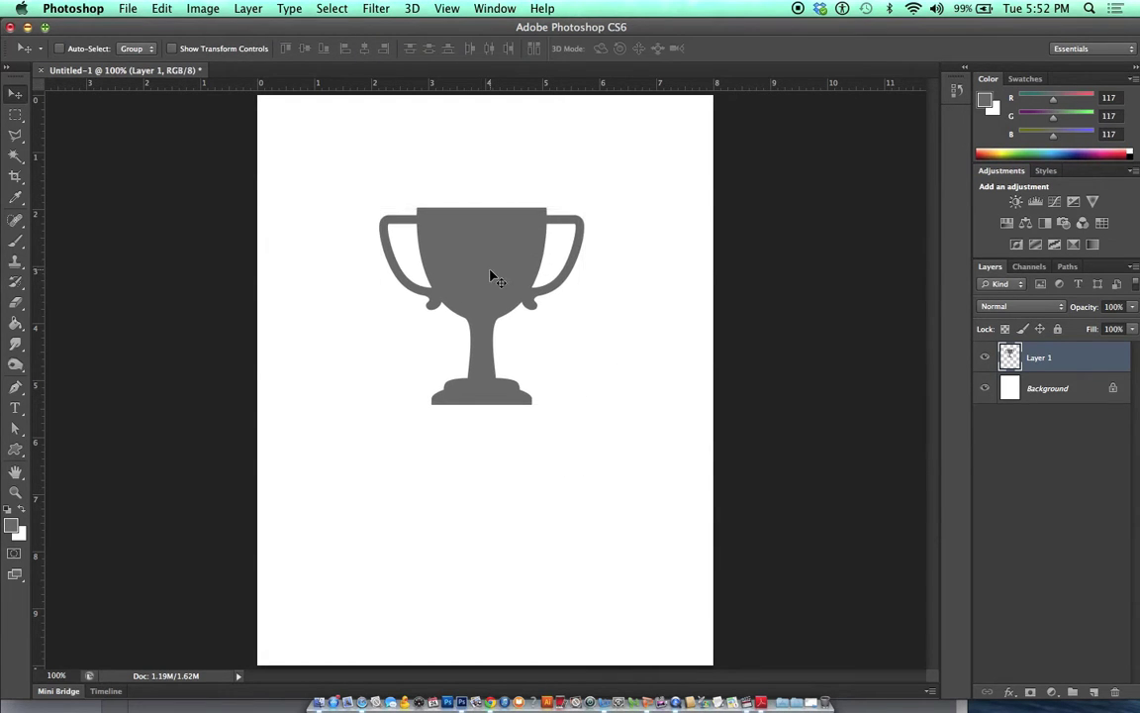
click(1094, 692)
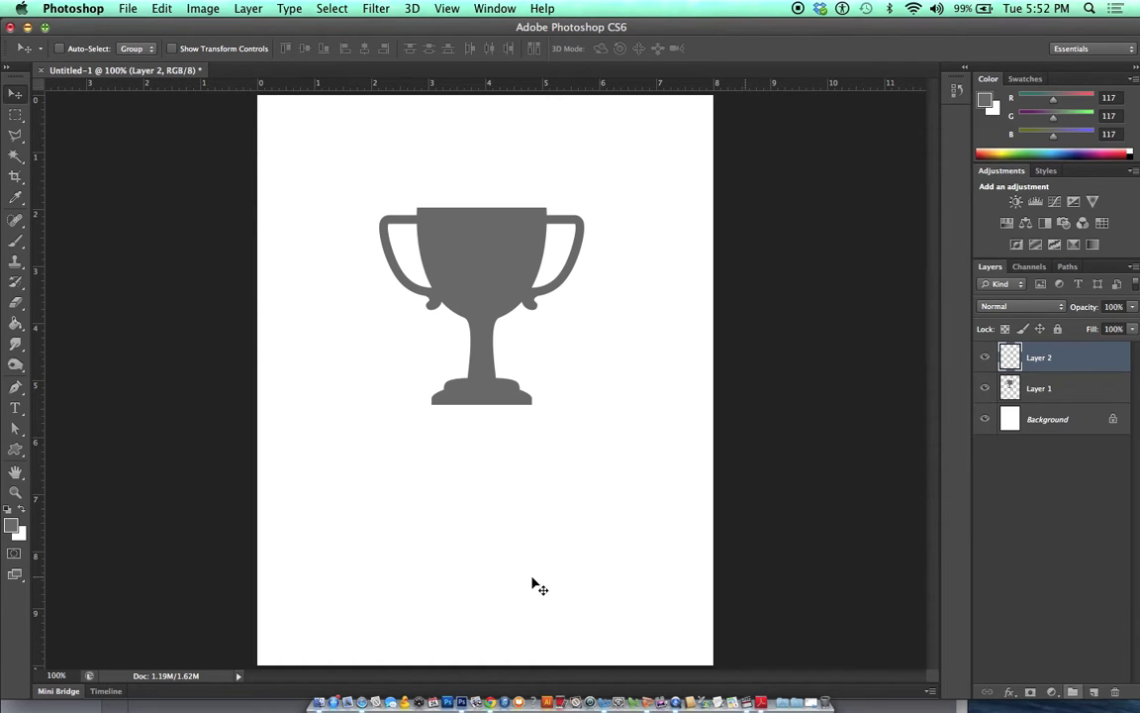
click(14, 366)
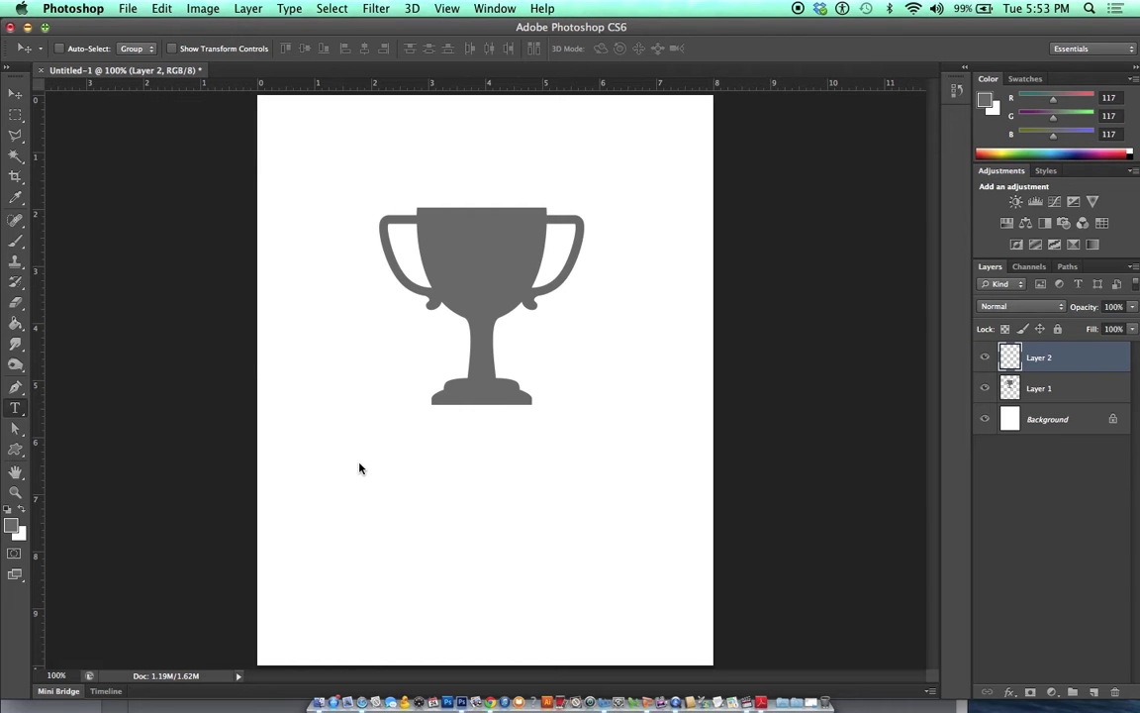
Start a text line below the trophy and recolour it to the trophy's grey
key(t)
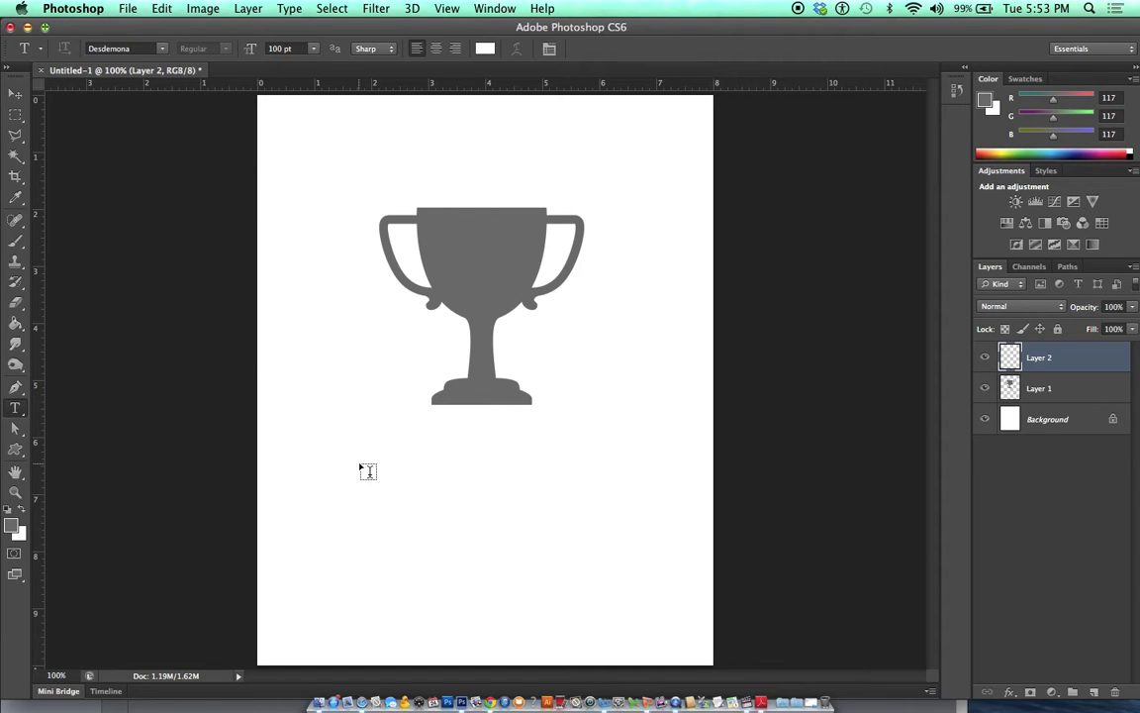
click(354, 434)
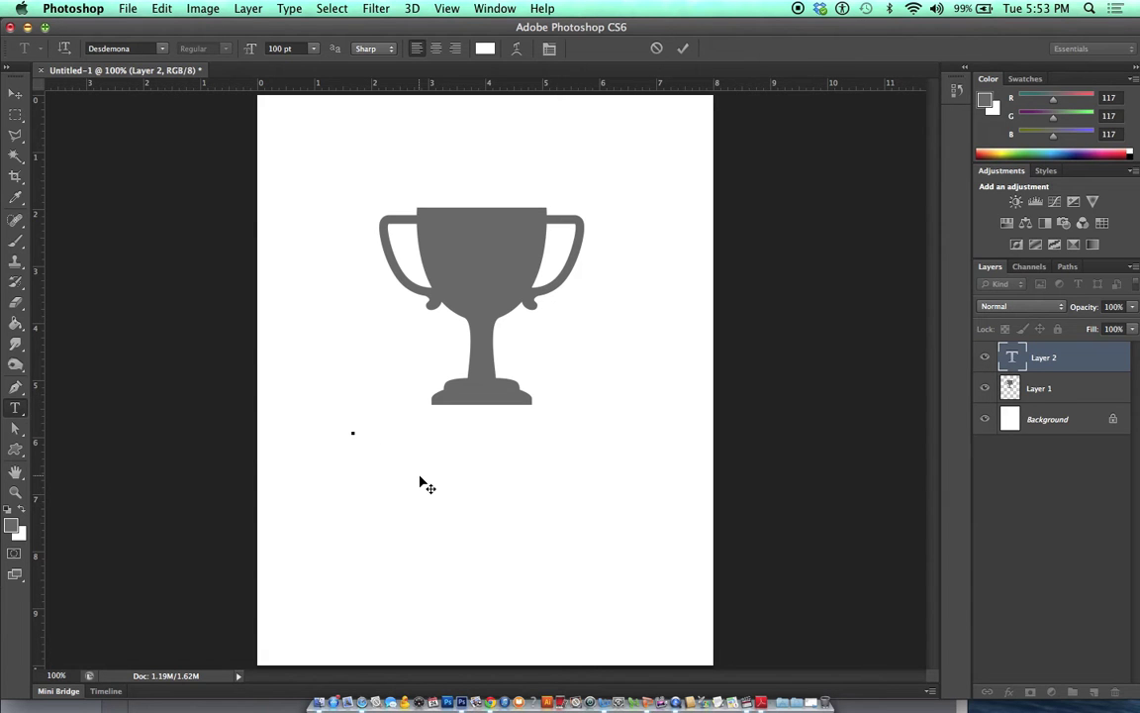
text(#1)
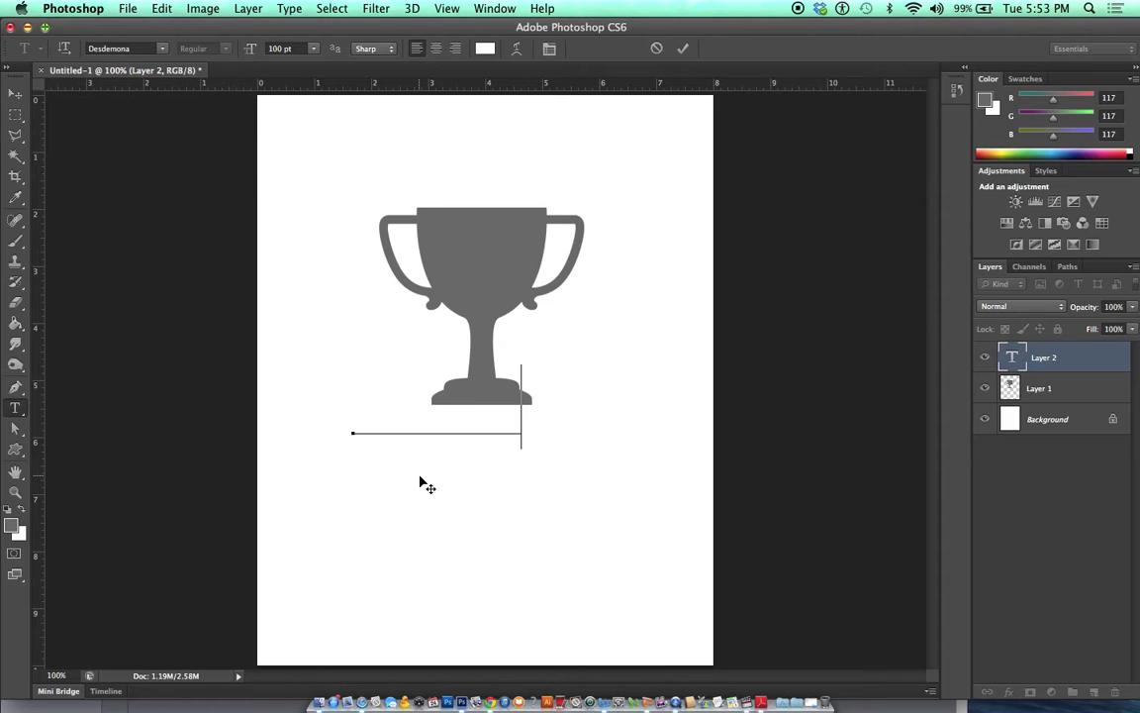
click(379, 406)
drag(379, 406, 330, 400)
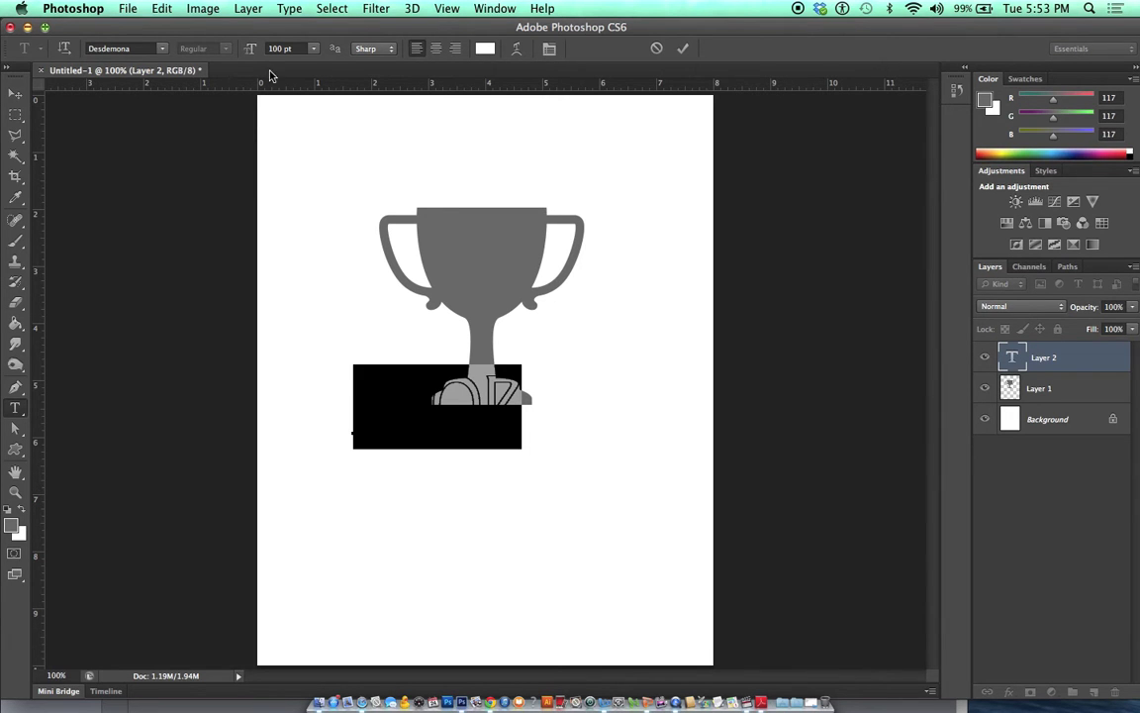
click(485, 48)
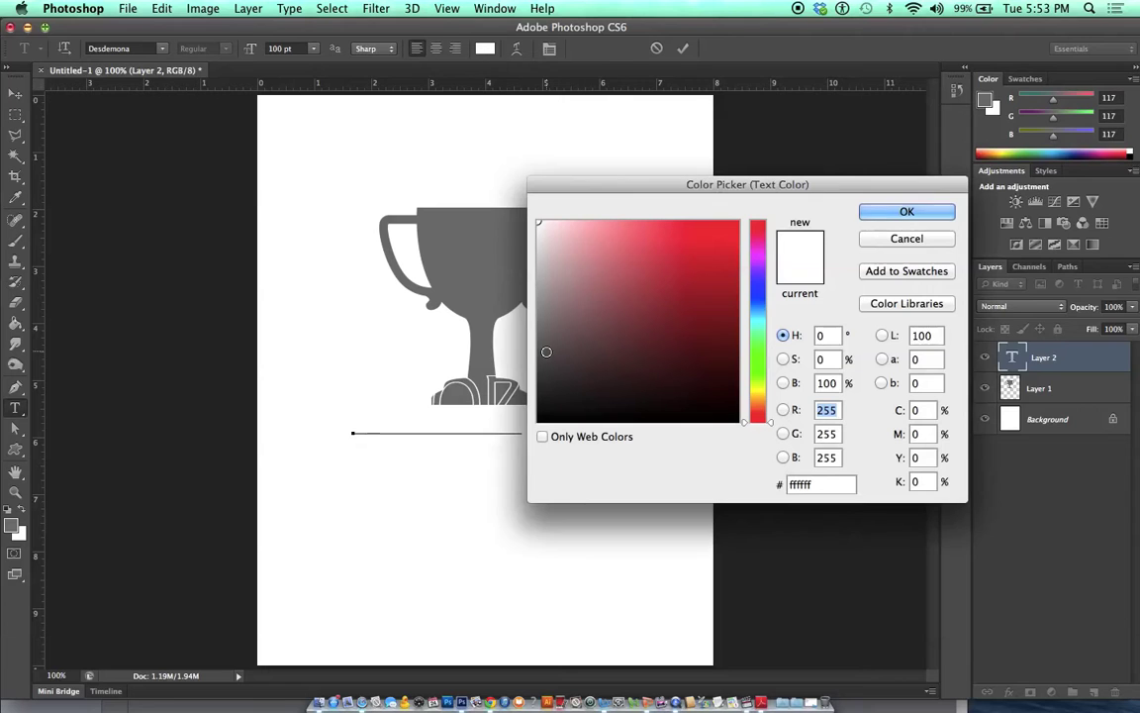
mouse_move(492, 316)
mouse_down()
mouse_move(514, 351)
mouse_move(511, 317)
mouse_up()
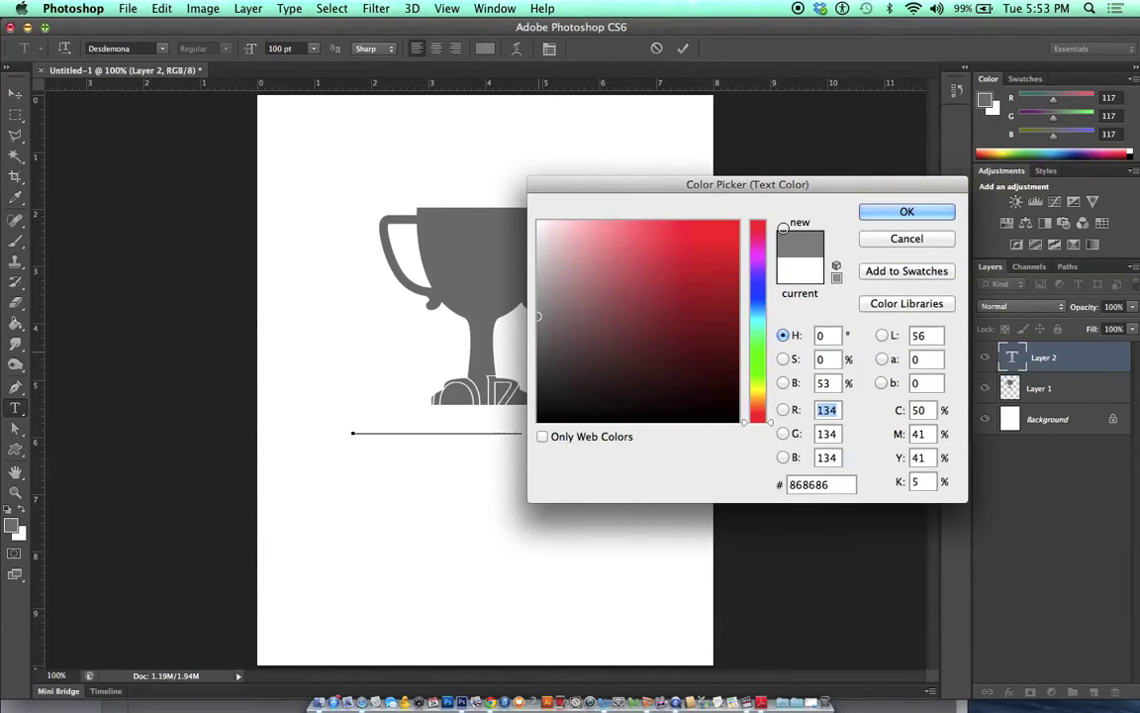
click(907, 214)
Finish typing 'TROPHY LLC' and commit the text
click(513, 399)
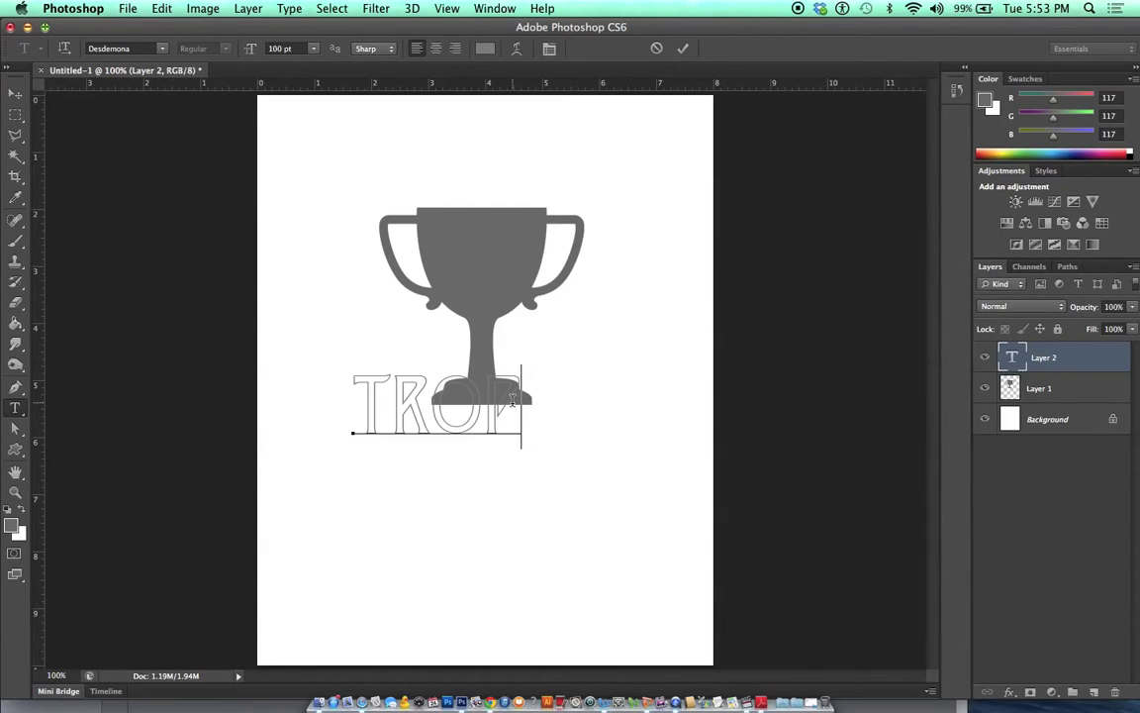
text(HY )
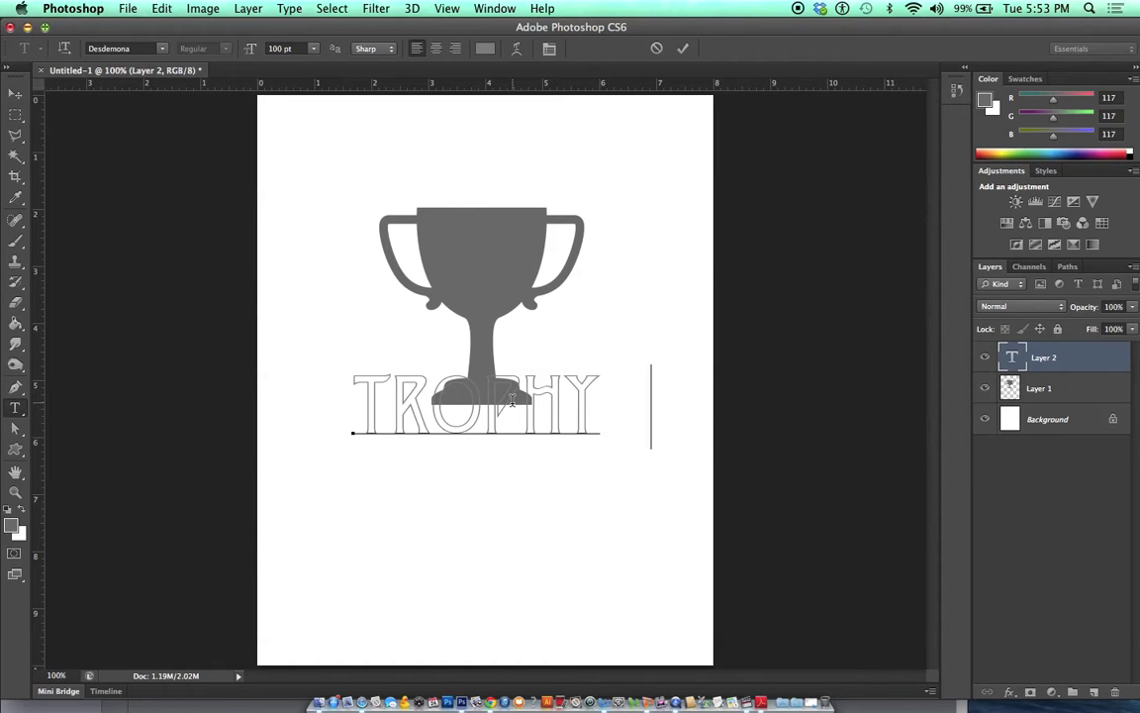
text(LLC)
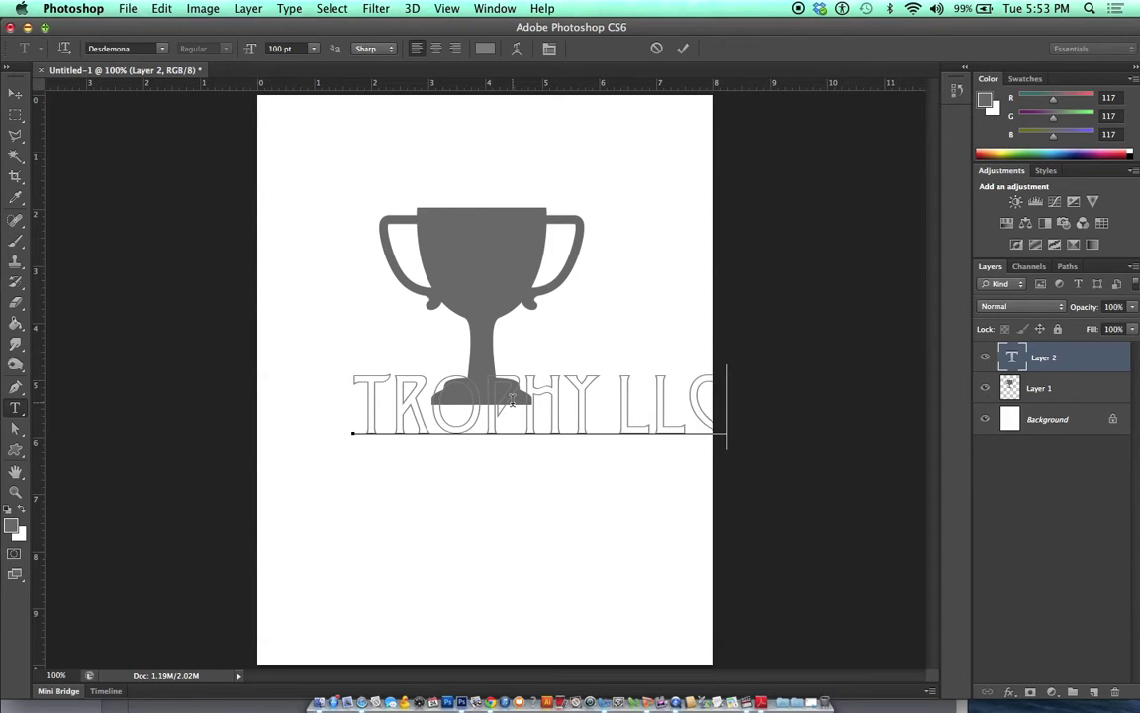
click(15, 93)
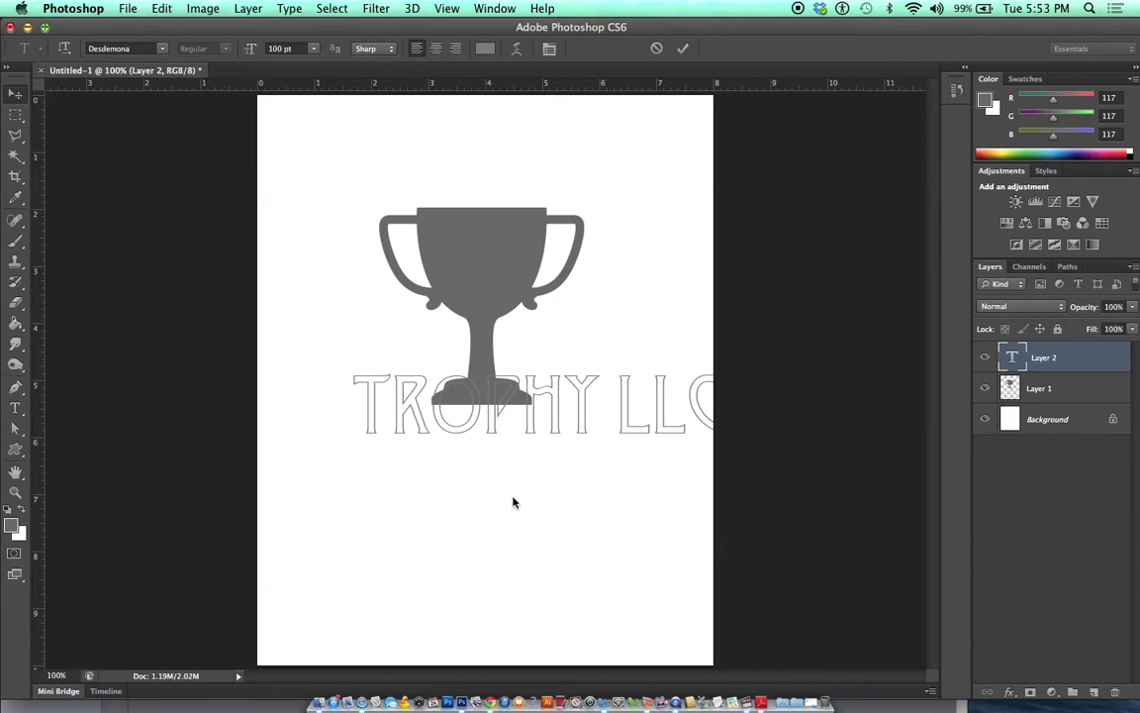
Drag the TROPHY LLC text down and left so it fits on the page below the trophy
drag(575, 402, 521, 440)
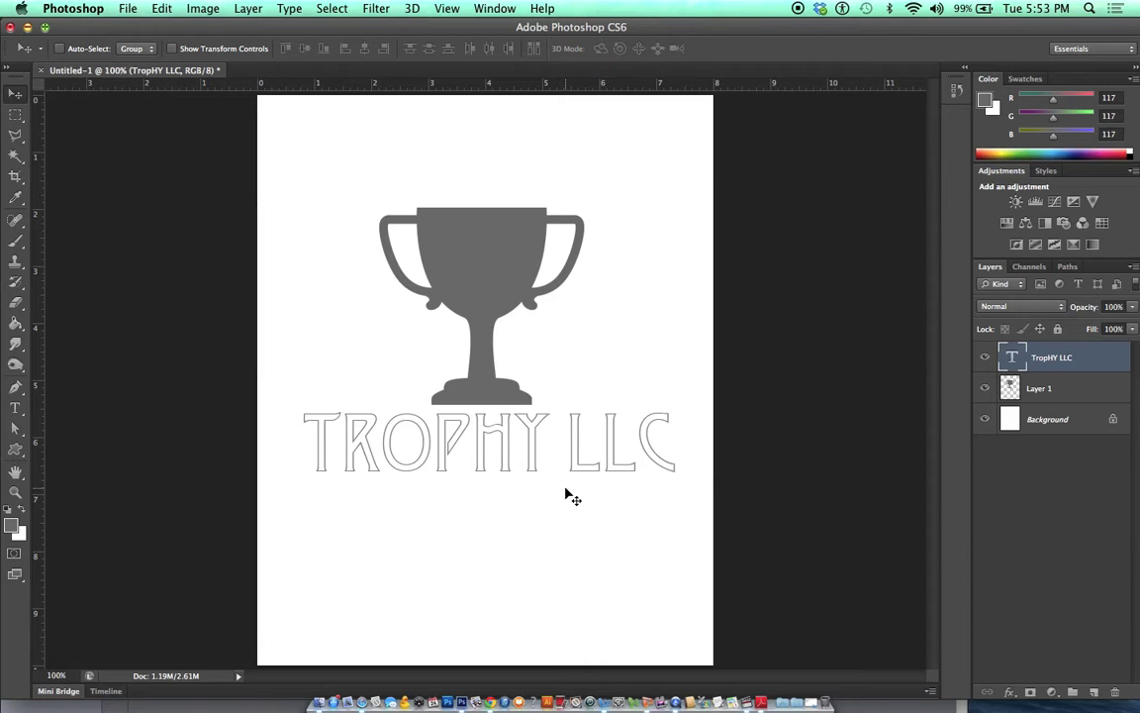
Change the TROPHY LLC font to Rosewood Std and shift the text left to fit under the trophy
click(15, 407)
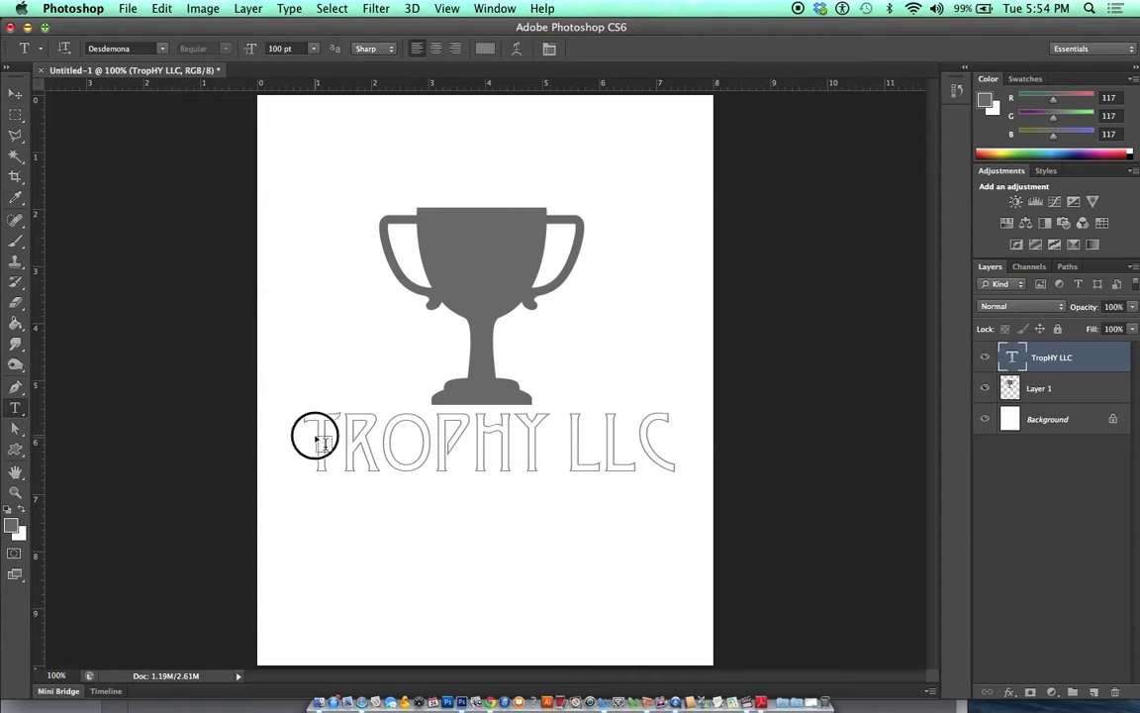
drag(314, 439, 693, 535)
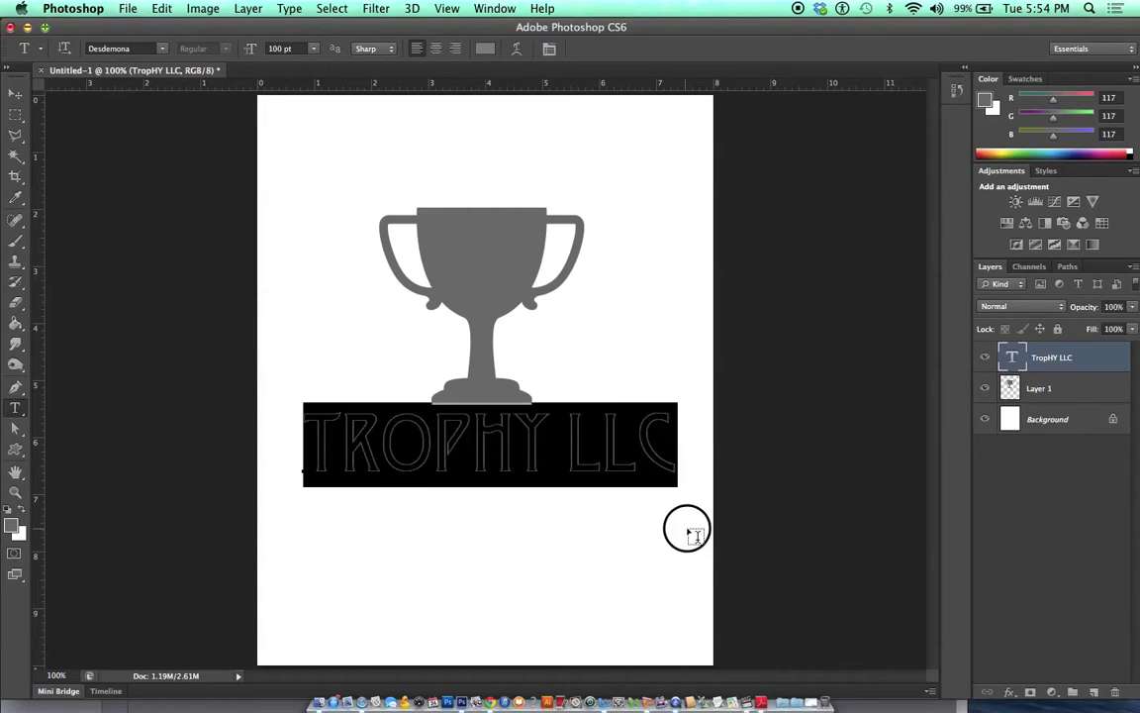
click(164, 49)
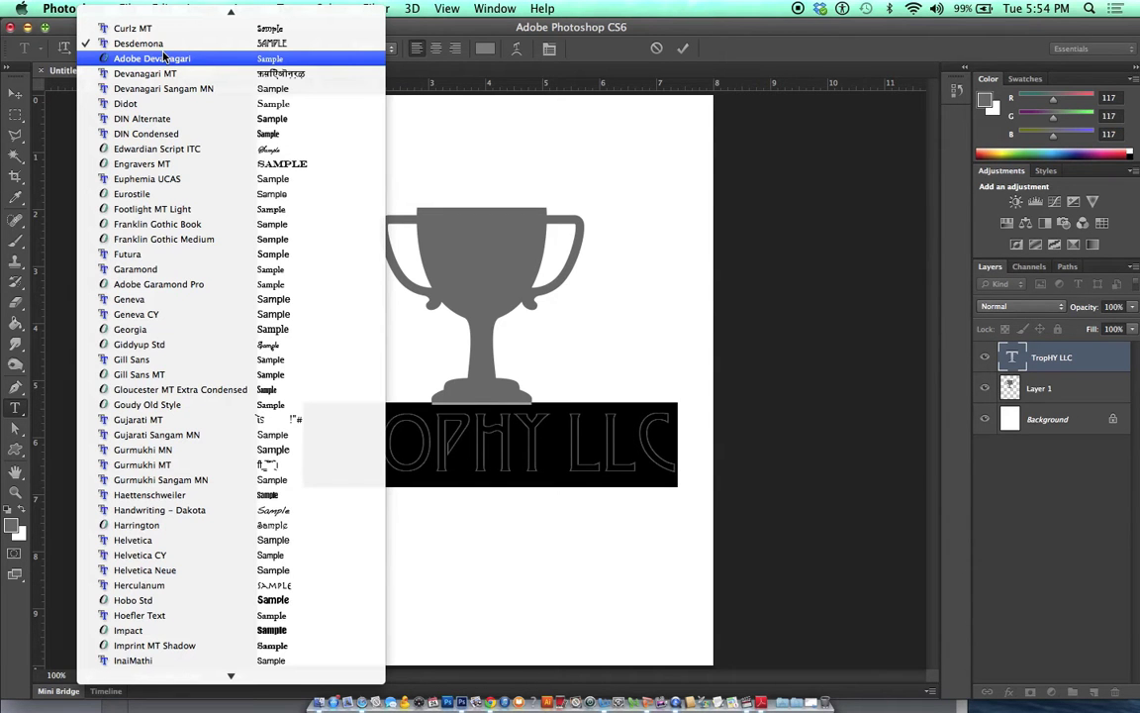
text(ro)
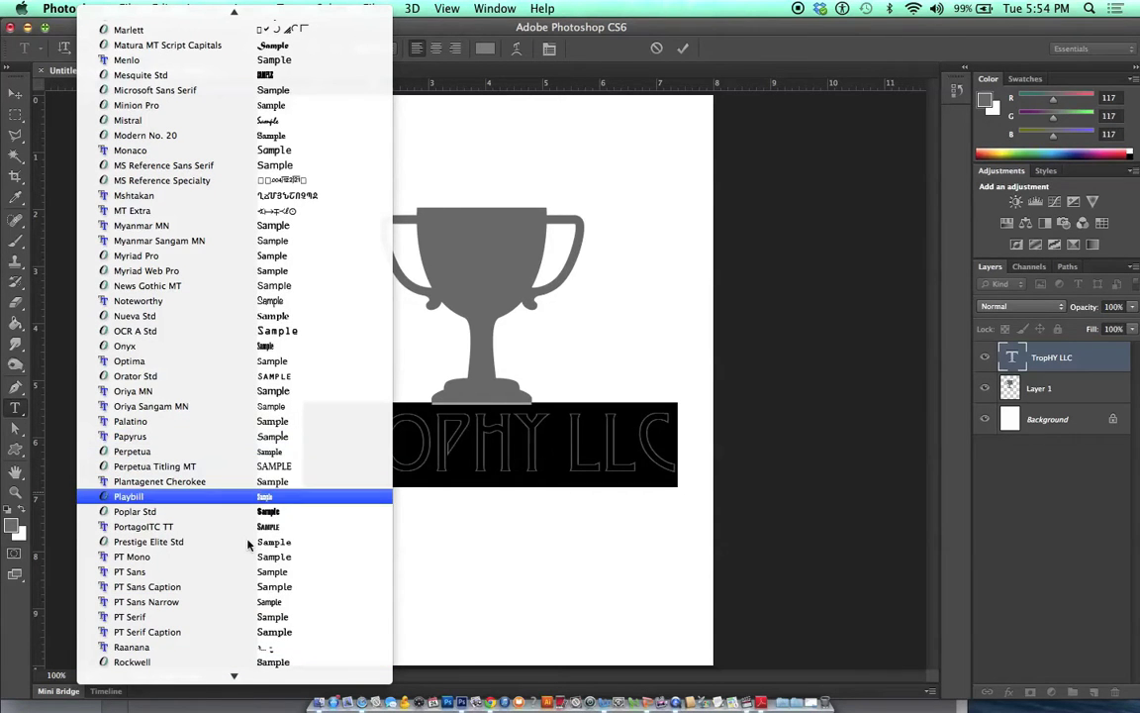
mouse_move(235, 699)
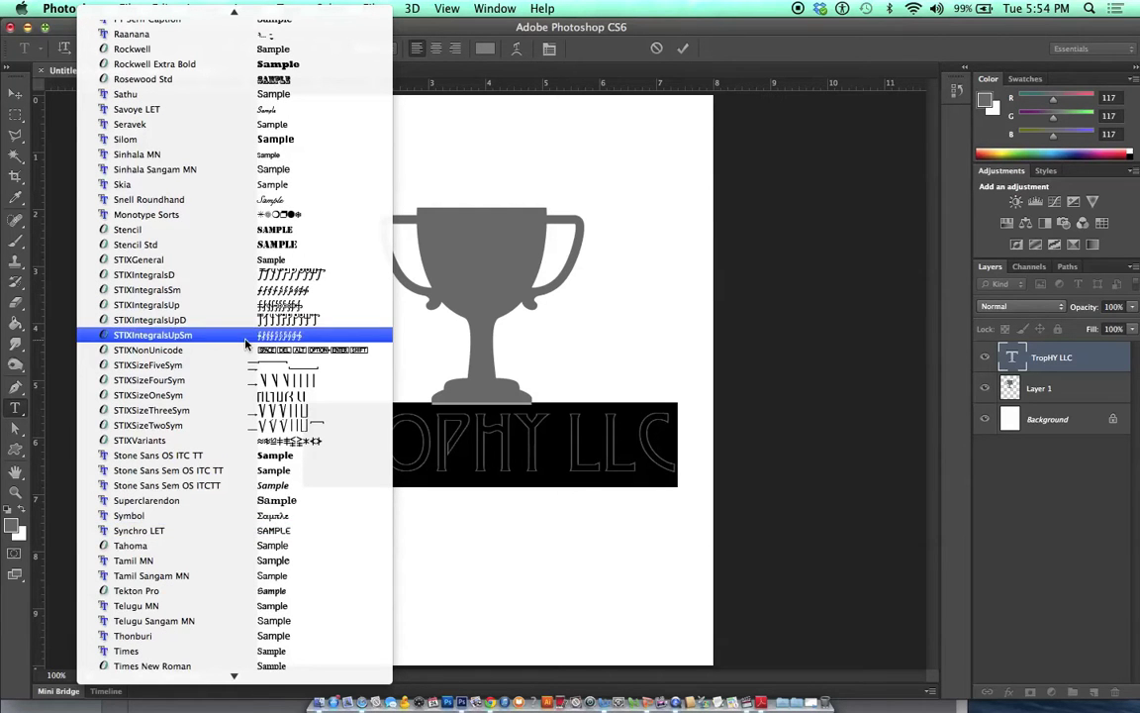
click(273, 85)
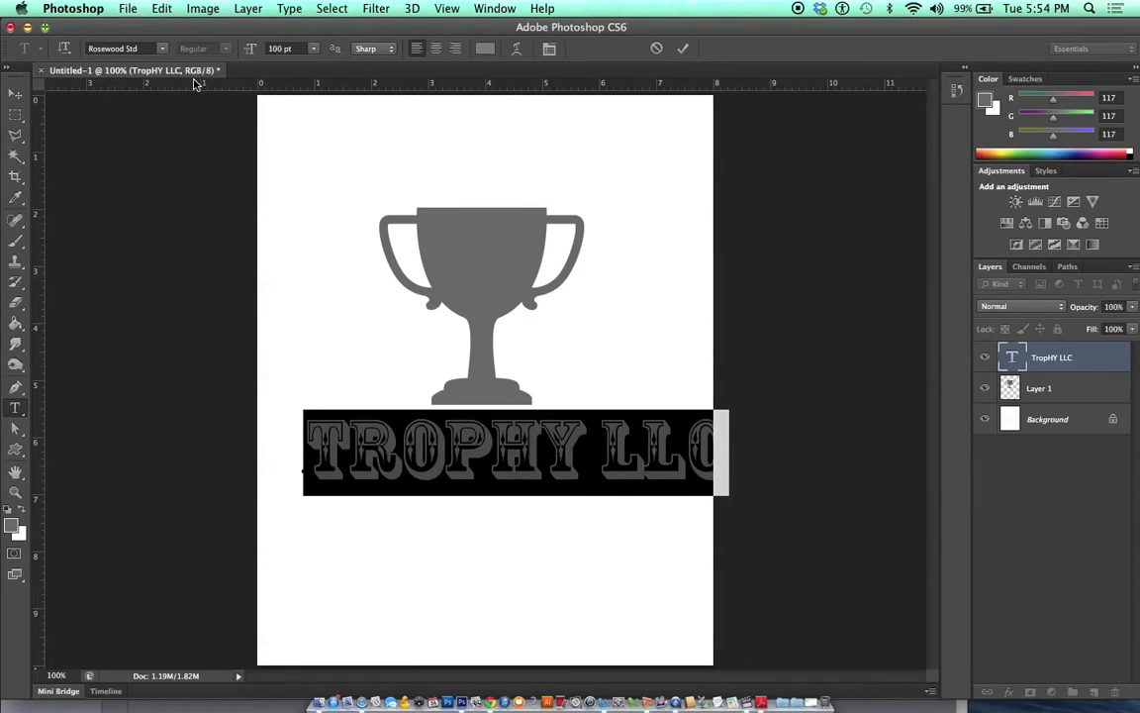
click(17, 95)
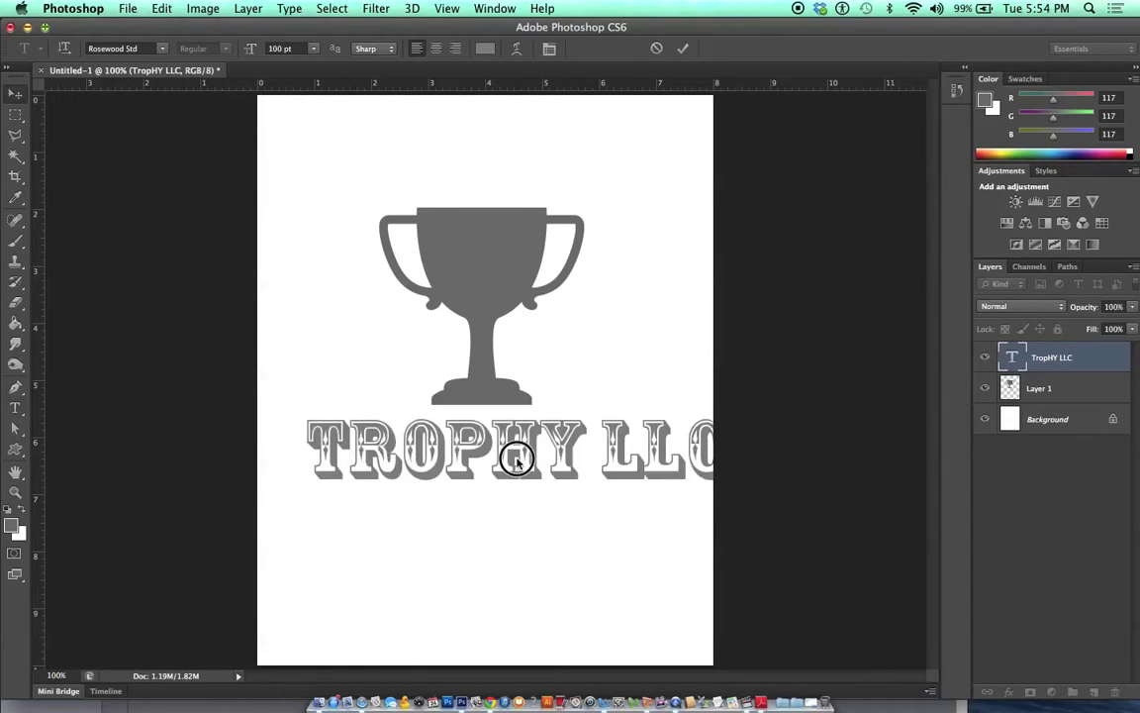
drag(517, 460, 488, 454)
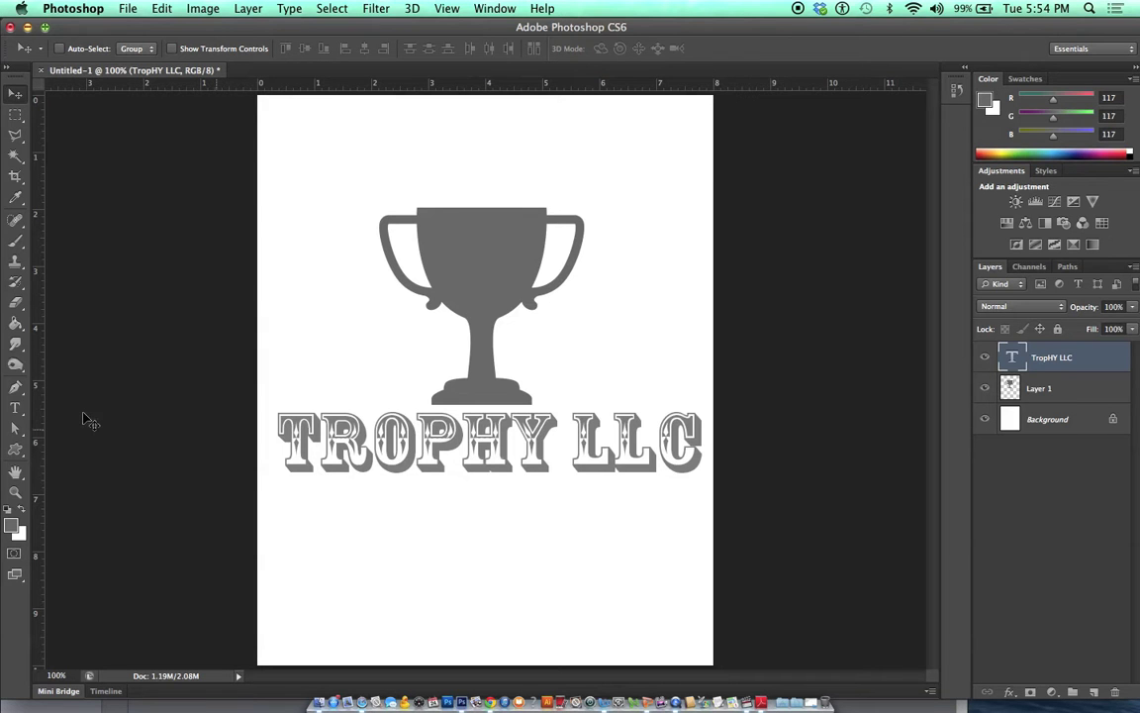
Select the entire TROPHY LLC line and bring up the font family list
click(14, 410)
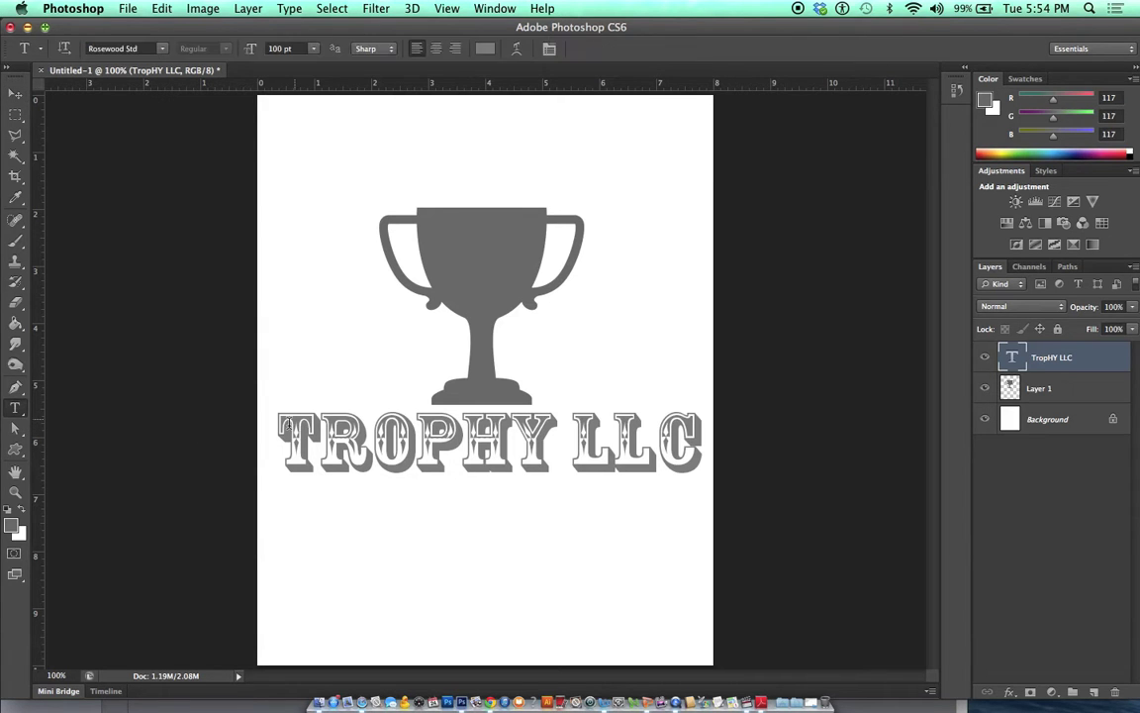
drag(281, 430, 793, 413)
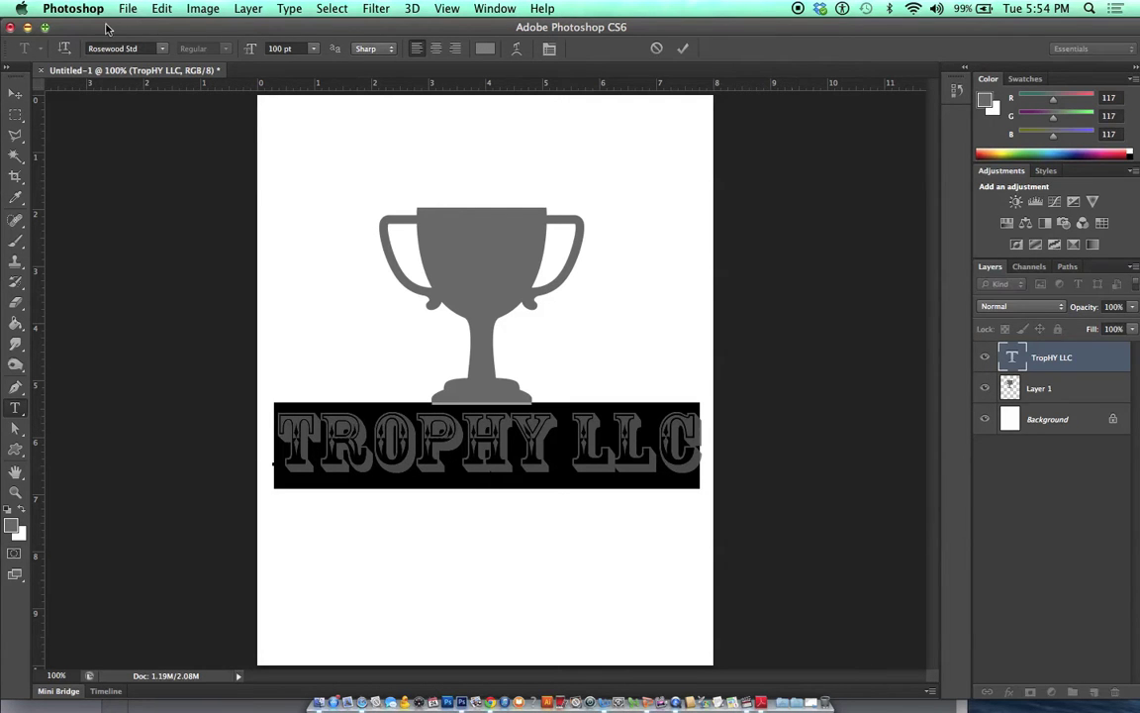
click(160, 52)
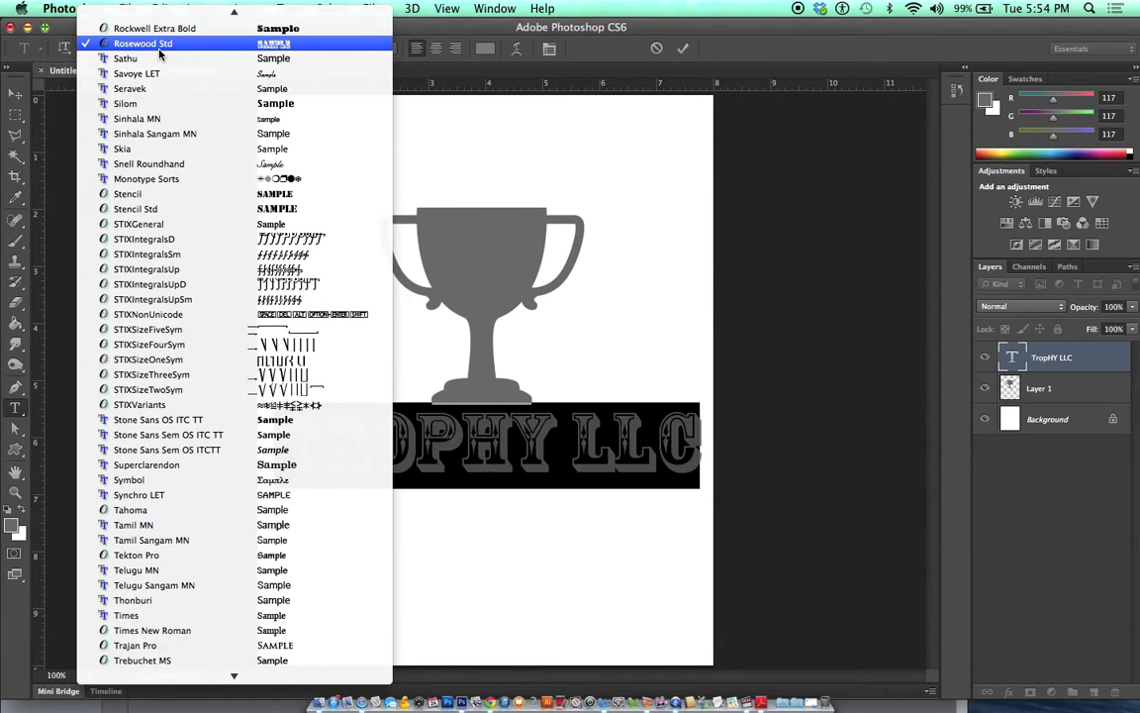
Apply Garamond to the text and rewrite 'TROPHY' as 'Trophy,'
key(g)
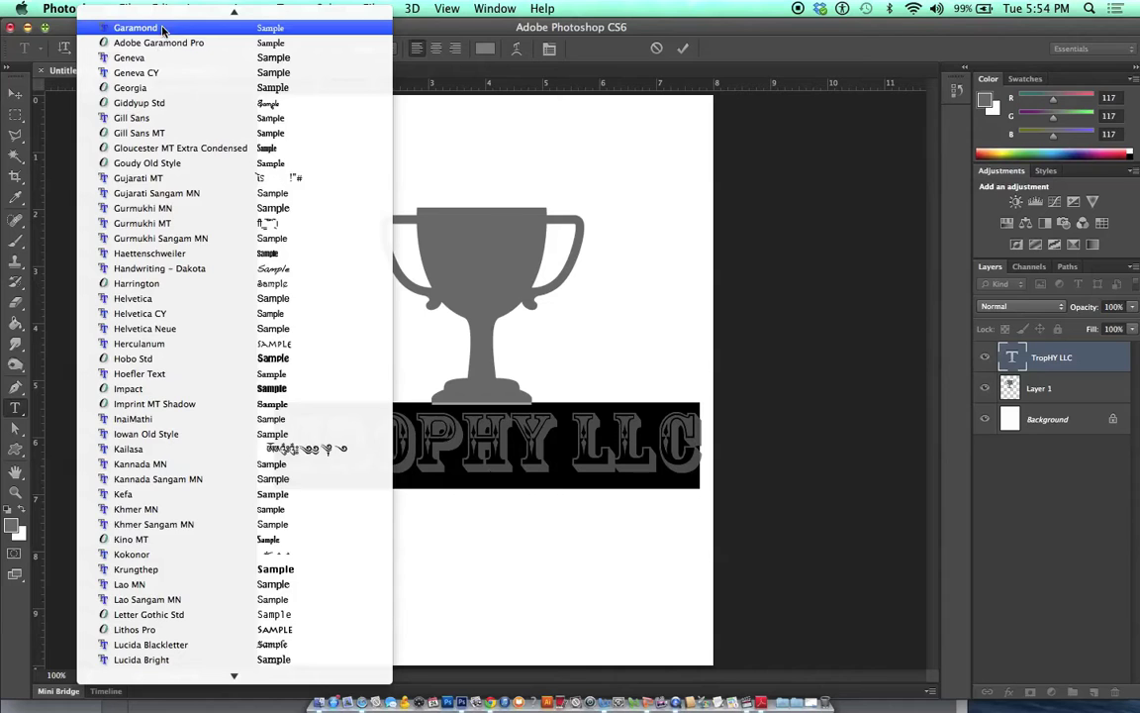
click(149, 29)
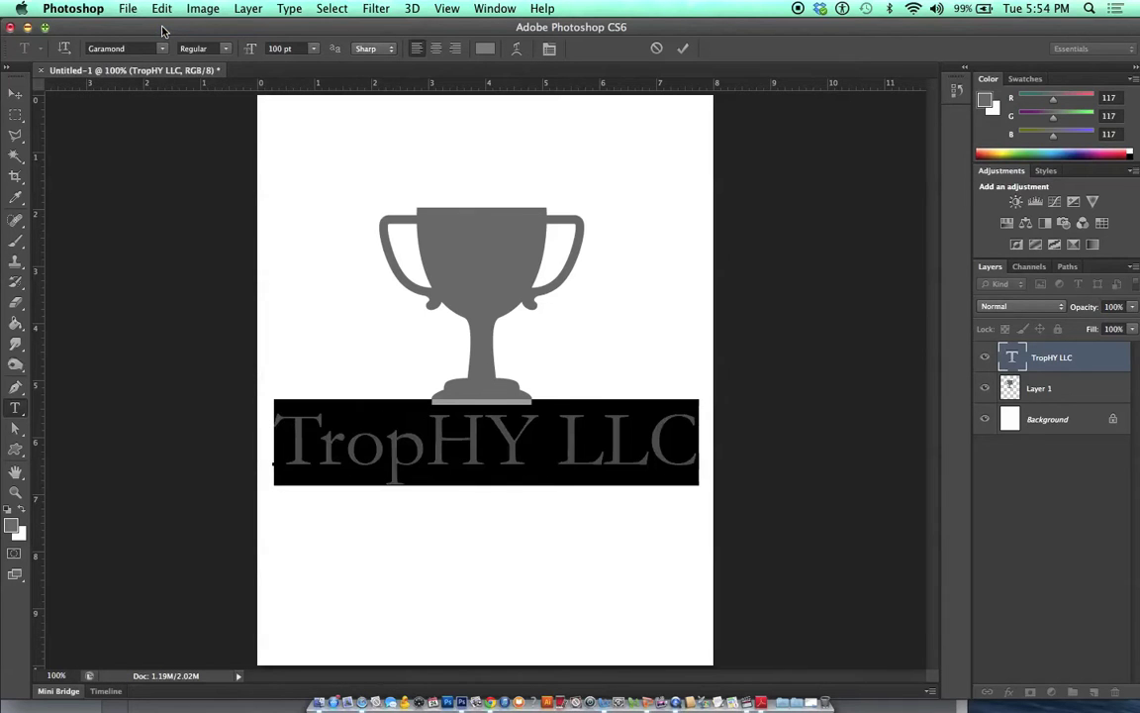
click(516, 448)
drag(537, 448, 452, 447)
click(452, 447)
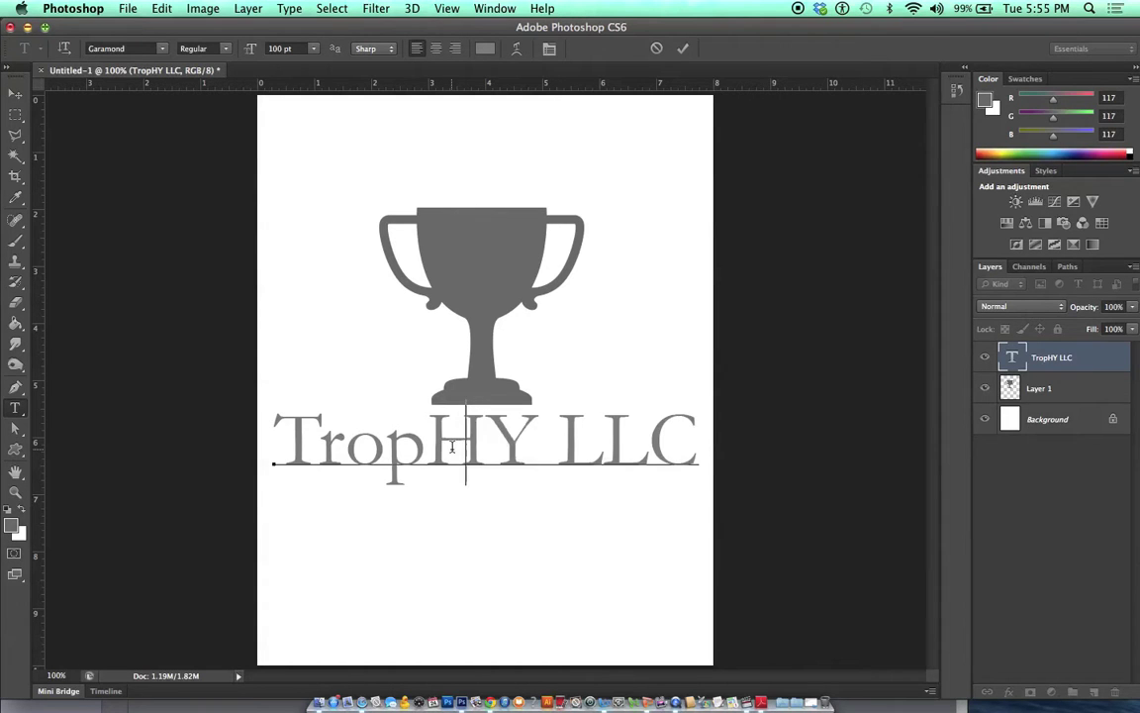
key(BackSpace)
key(Delete)
text(hy)
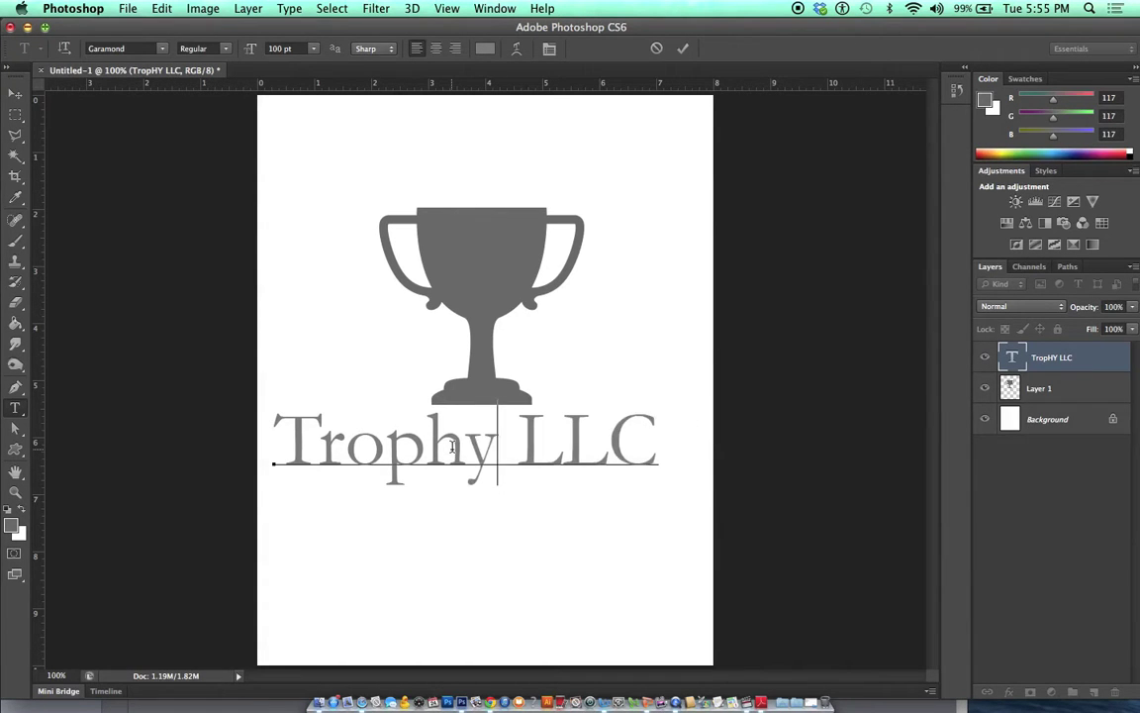
text(,)
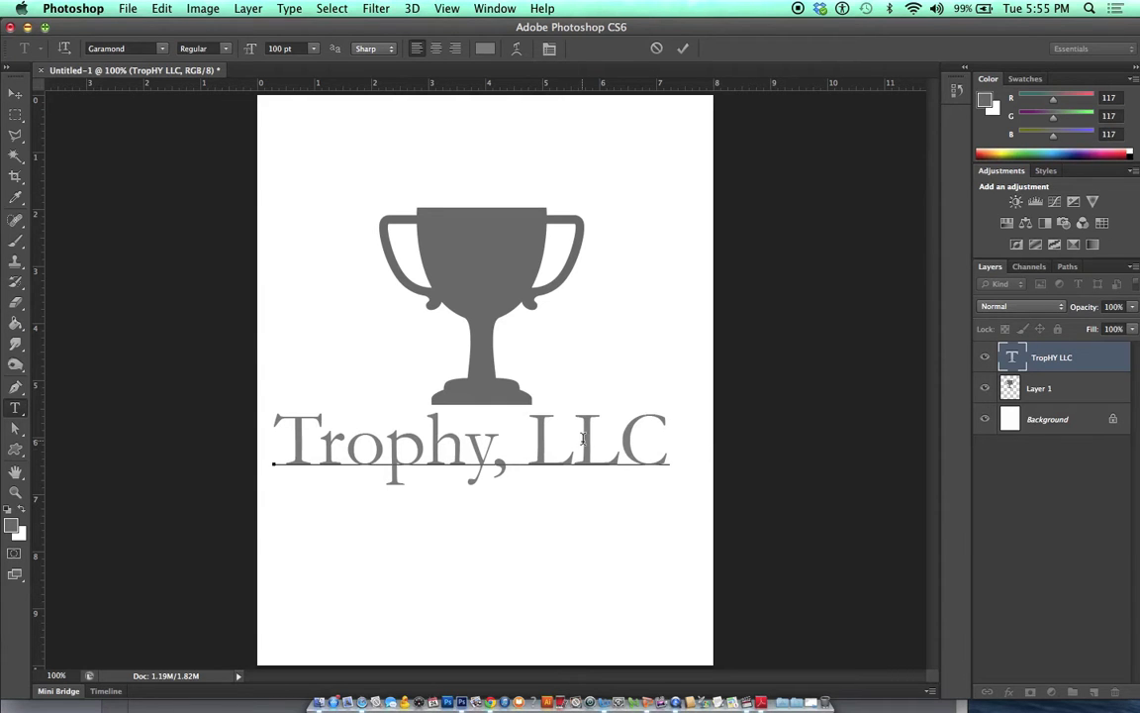
Restore 'LLC' in capitals, commit the text, and nudge it slightly right
drag(542, 447, 654, 438)
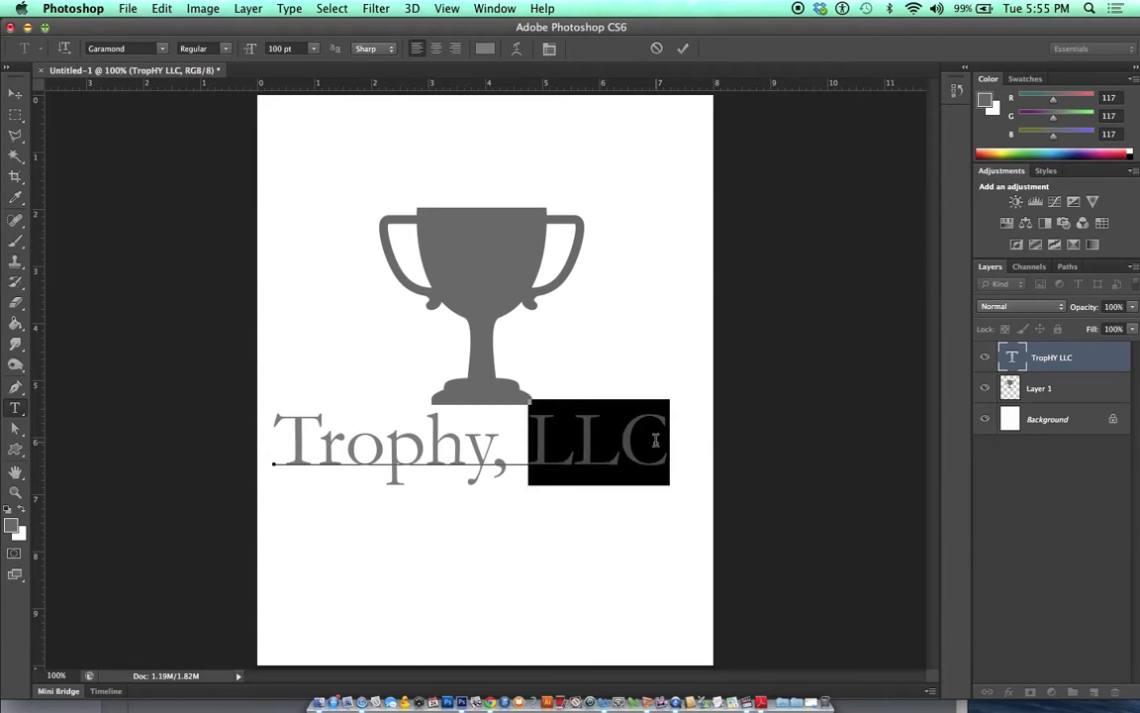
text(llc)
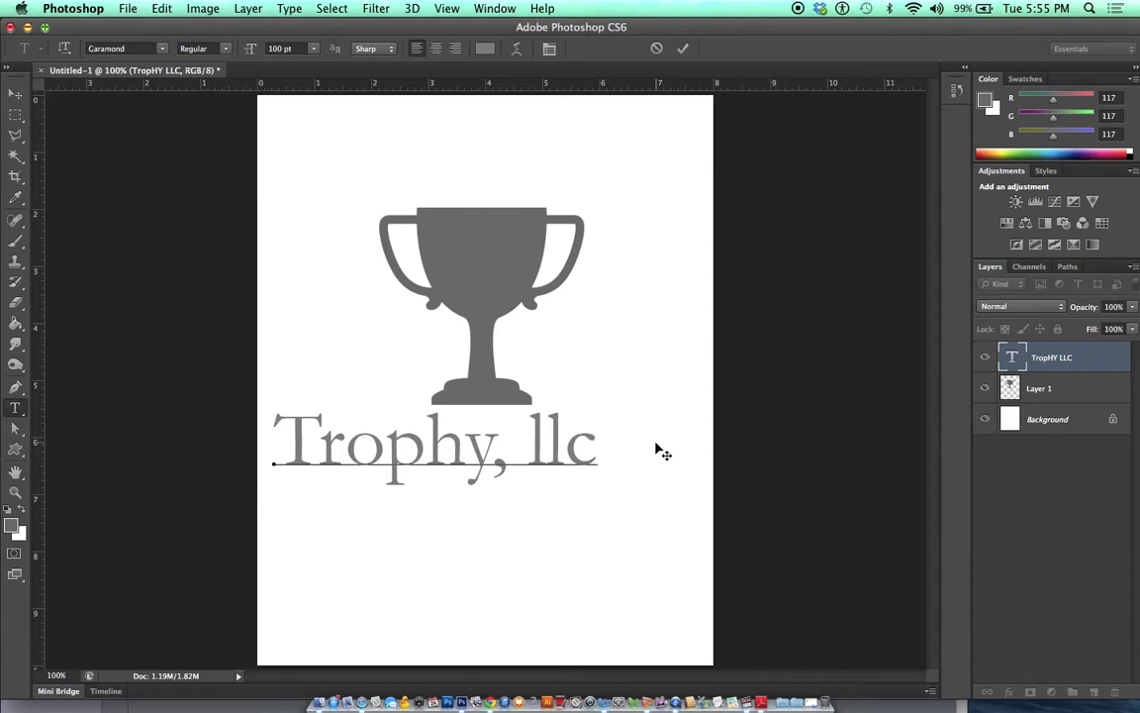
key(Left)
key(Left)
key(Left)
key(Delete)
key(Delete)
key(Delete)
text(L)
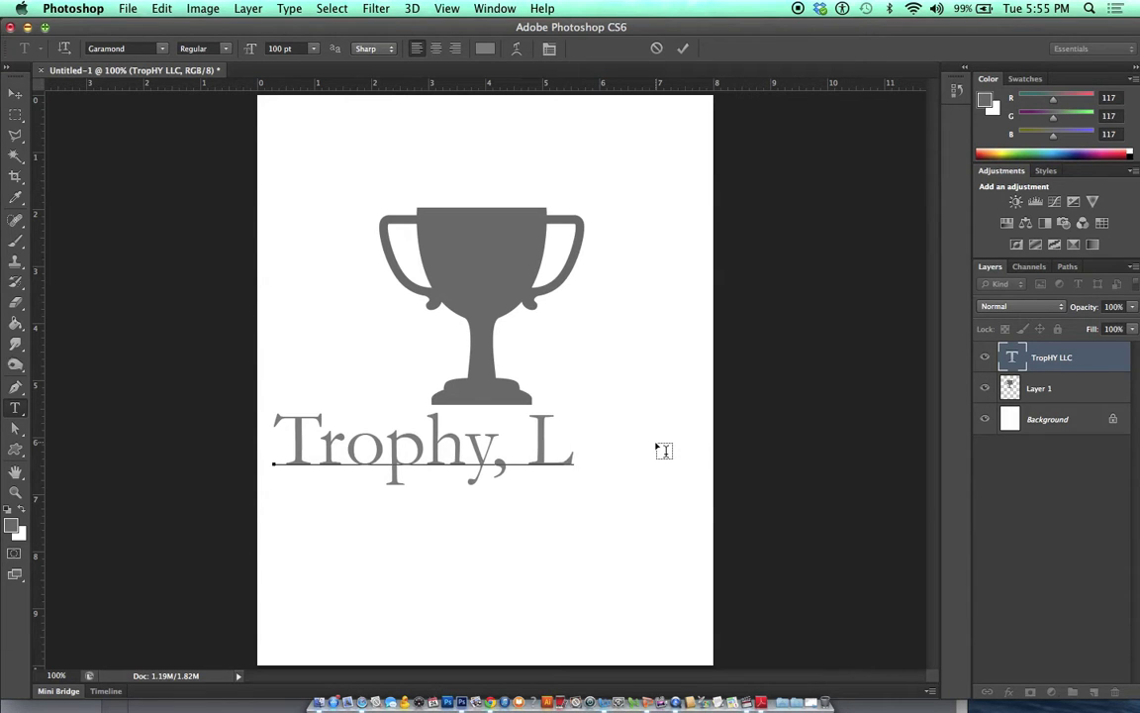
text(LC)
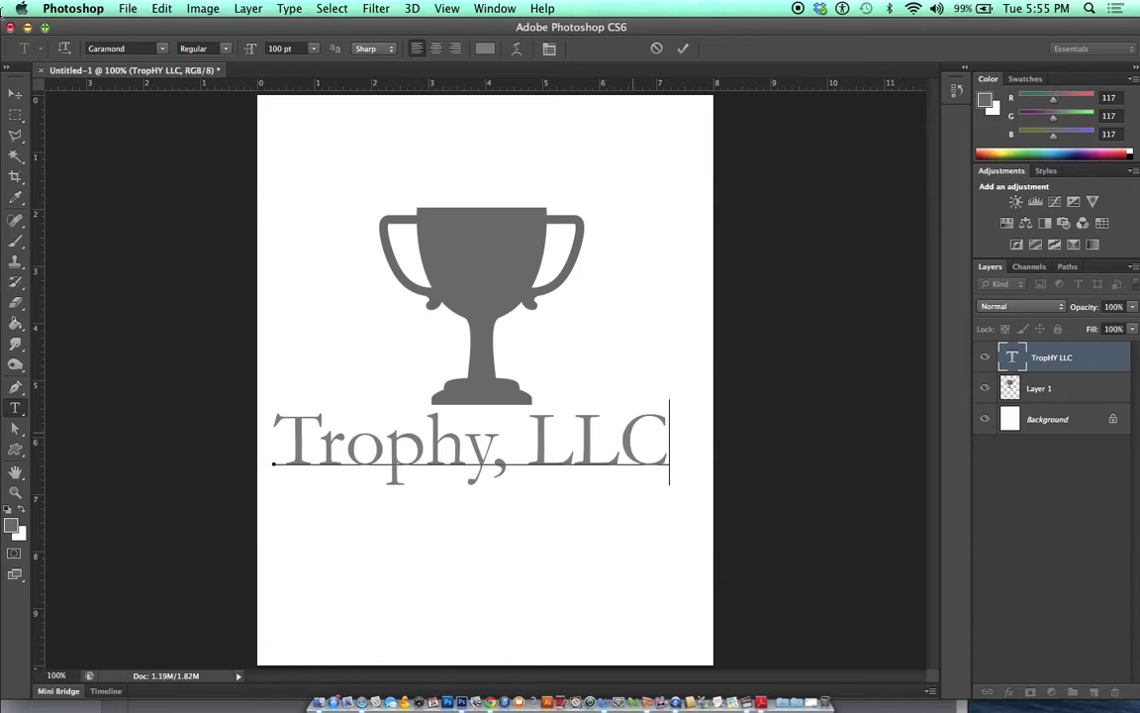
key(super+Return)
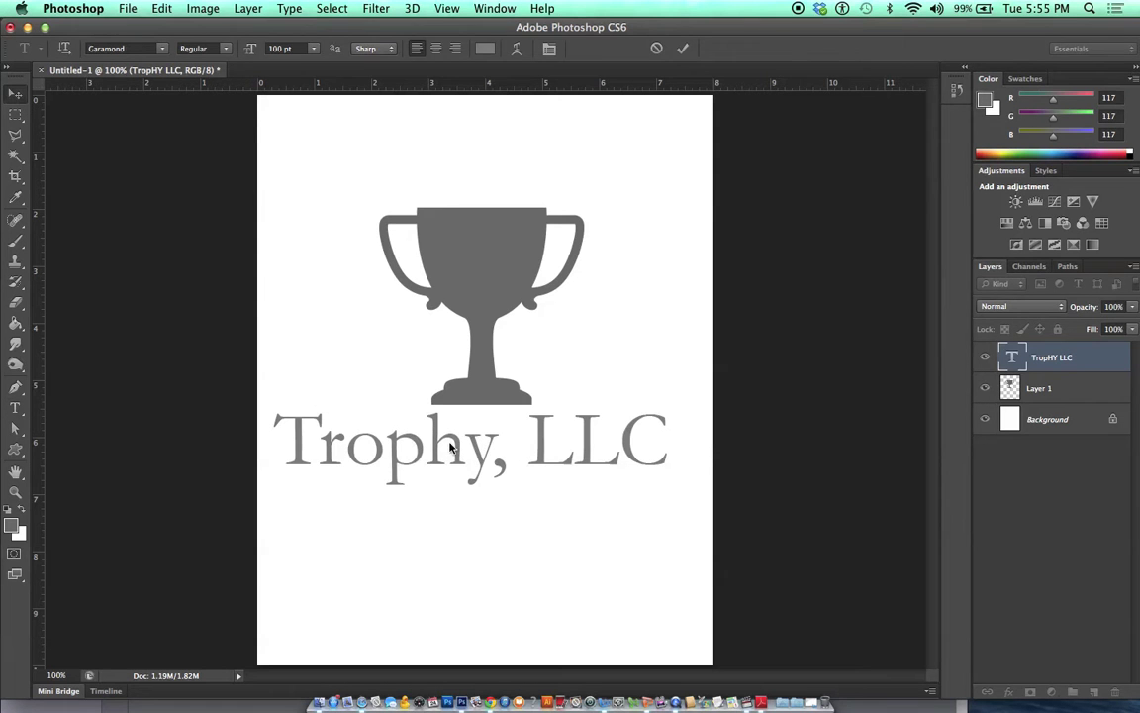
drag(447, 446, 478, 448)
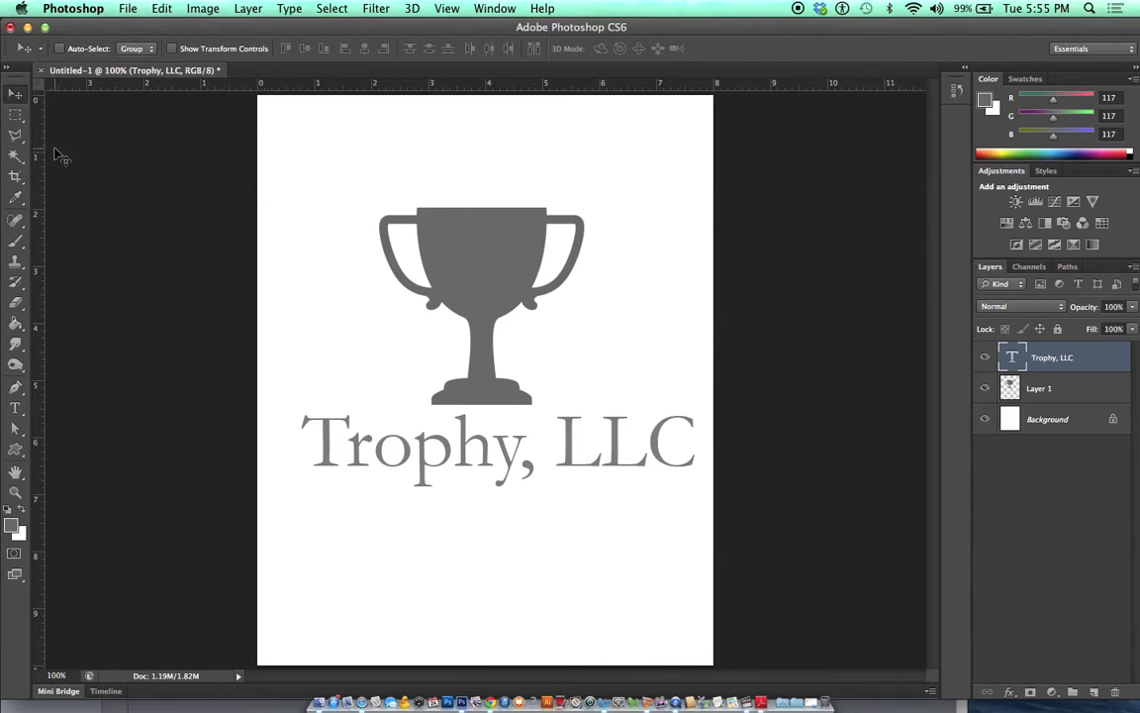
Scale the Trophy, LLC text down to about 51% and move it up beneath the trophy
key(super+t)
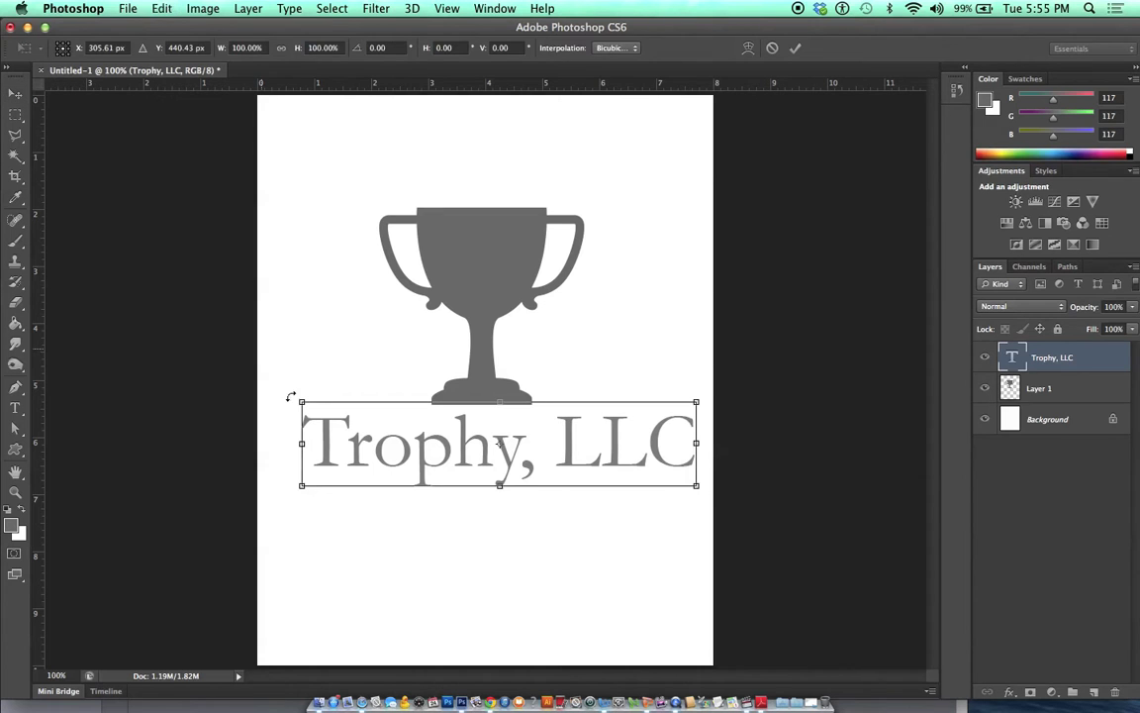
click(301, 405)
drag(301, 404, 493, 473)
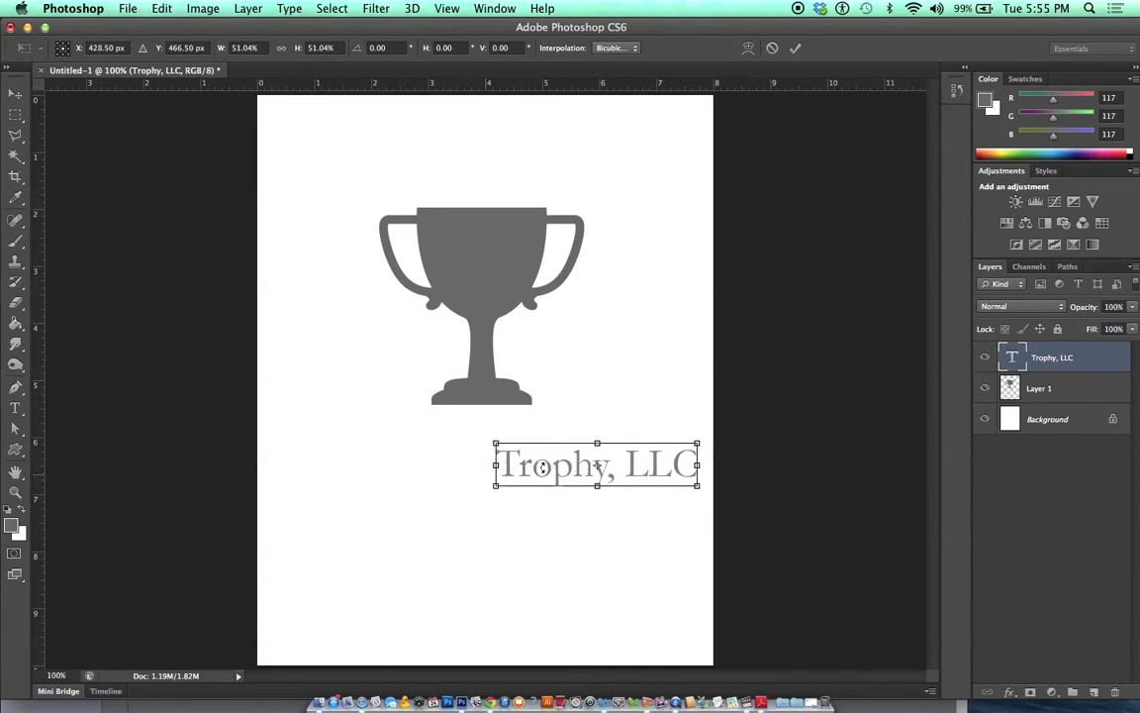
click(597, 465)
drag(597, 465, 528, 470)
drag(633, 463, 519, 431)
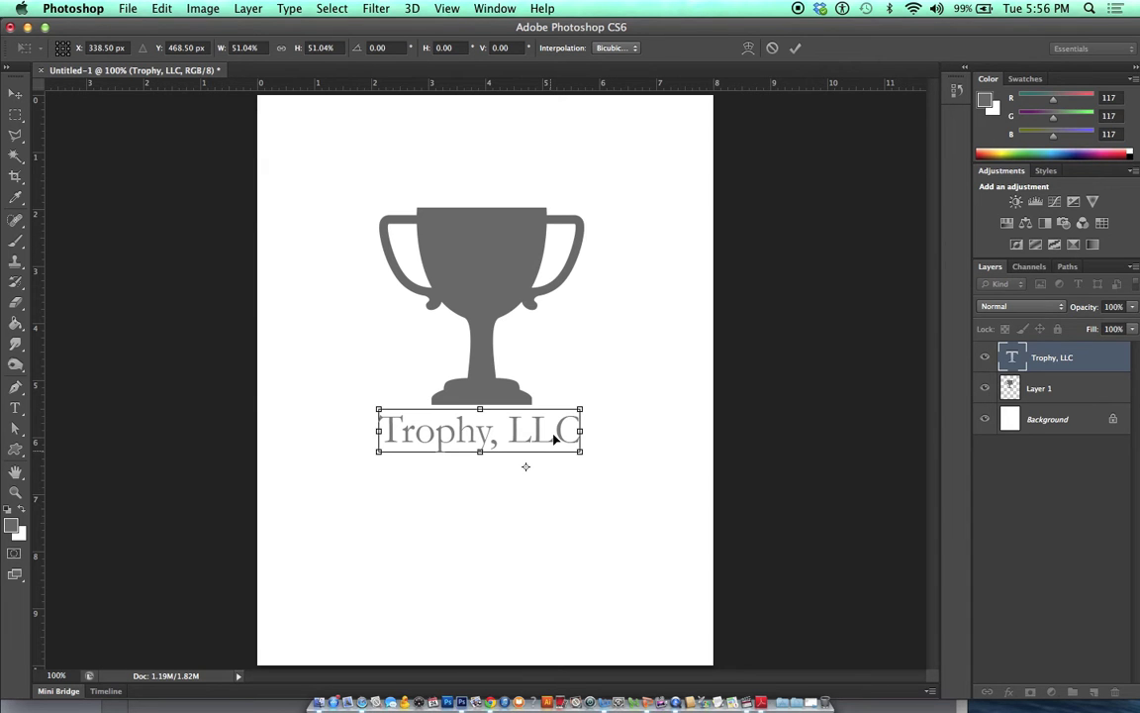
key(Return)
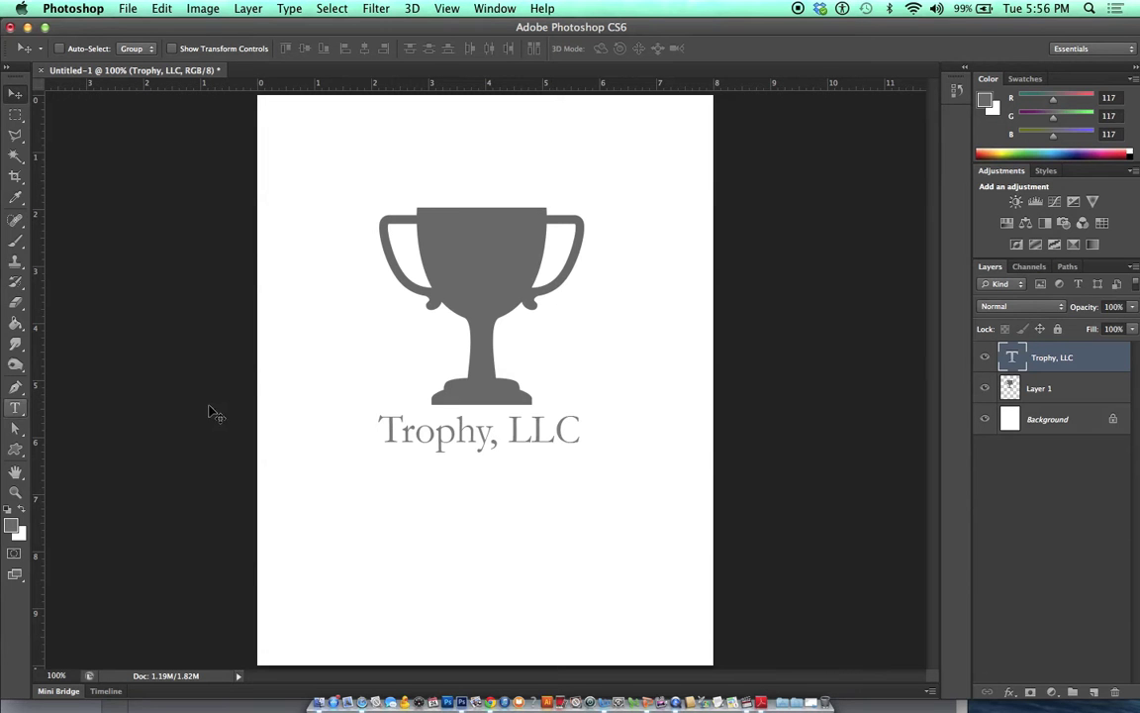
Select the whole caption line and retype it as 'TROPHY, LLC'
key(t)
click(426, 438)
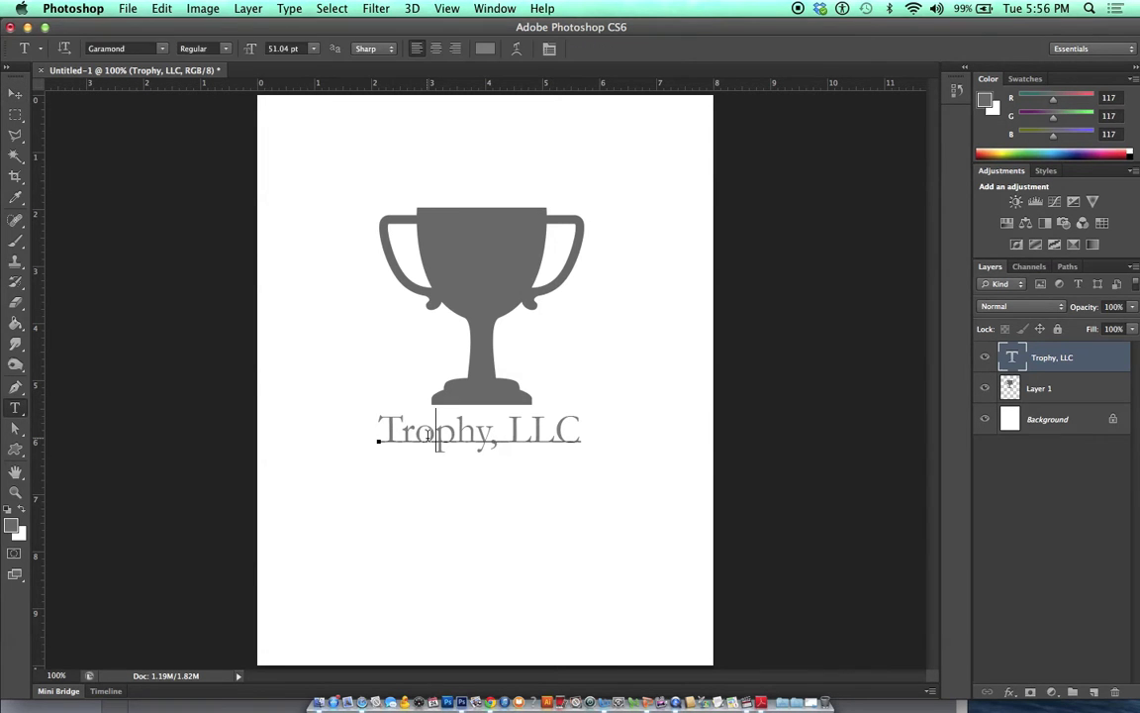
double_click(427, 436)
click(427, 435)
click(427, 435)
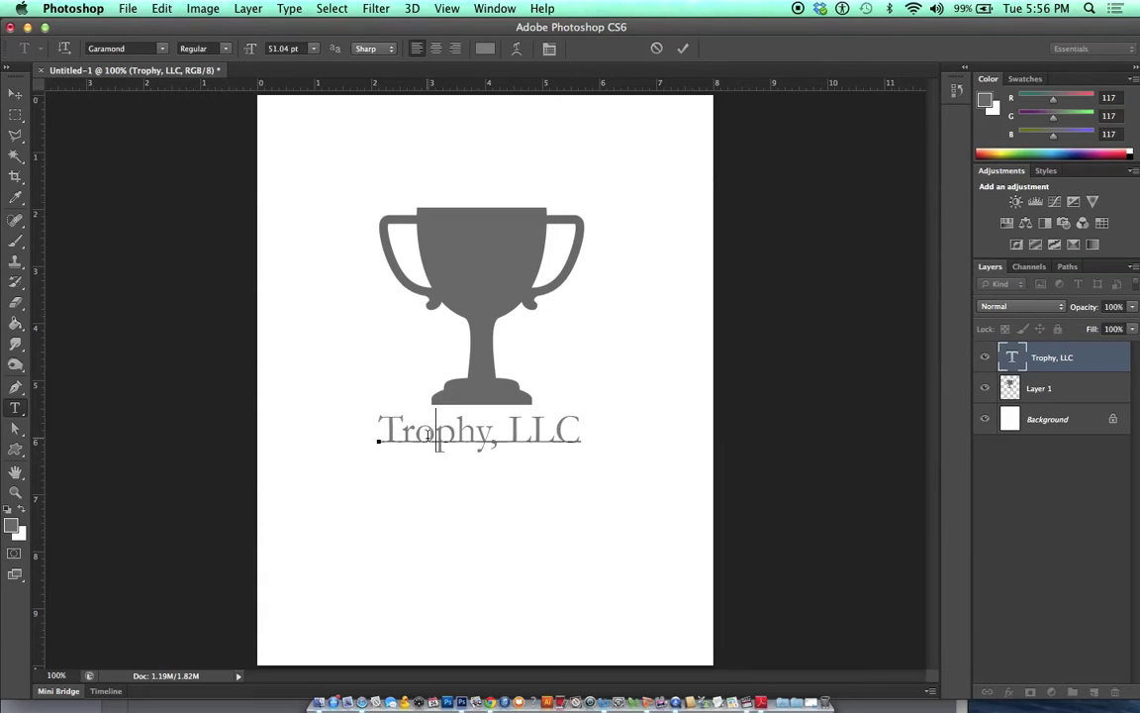
double_click(427, 436)
click(428, 436)
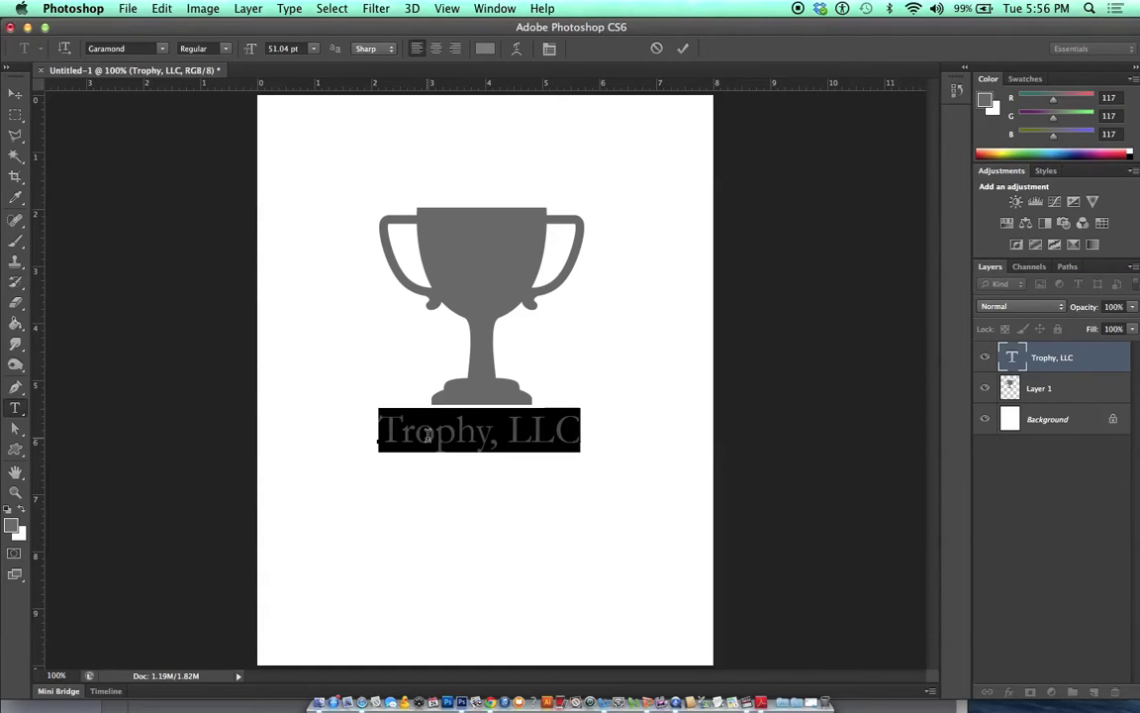
click(427, 436)
triple_click(427, 435)
text(TRO)
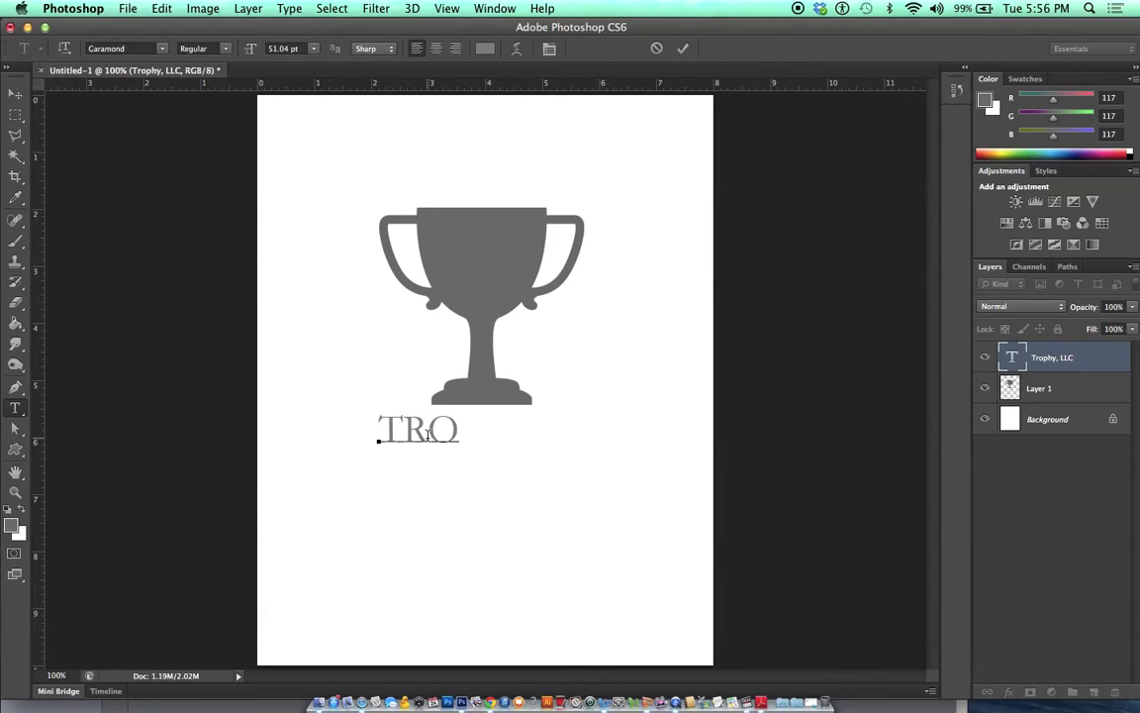
text(PHY, )
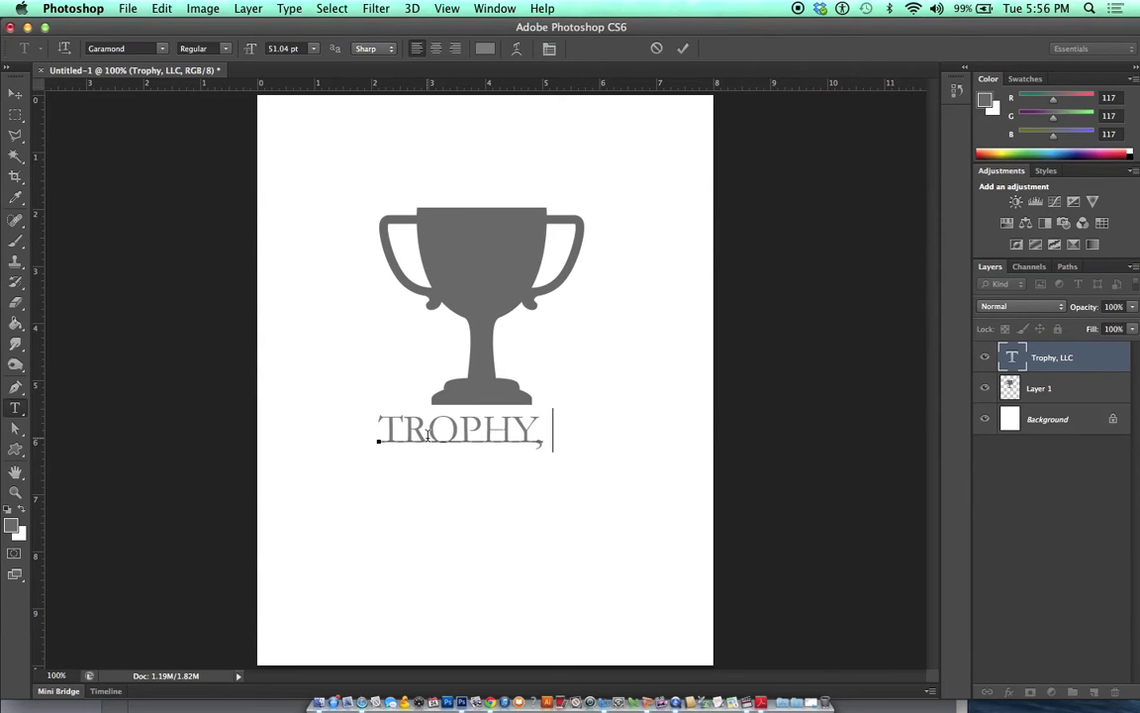
text(LLC)
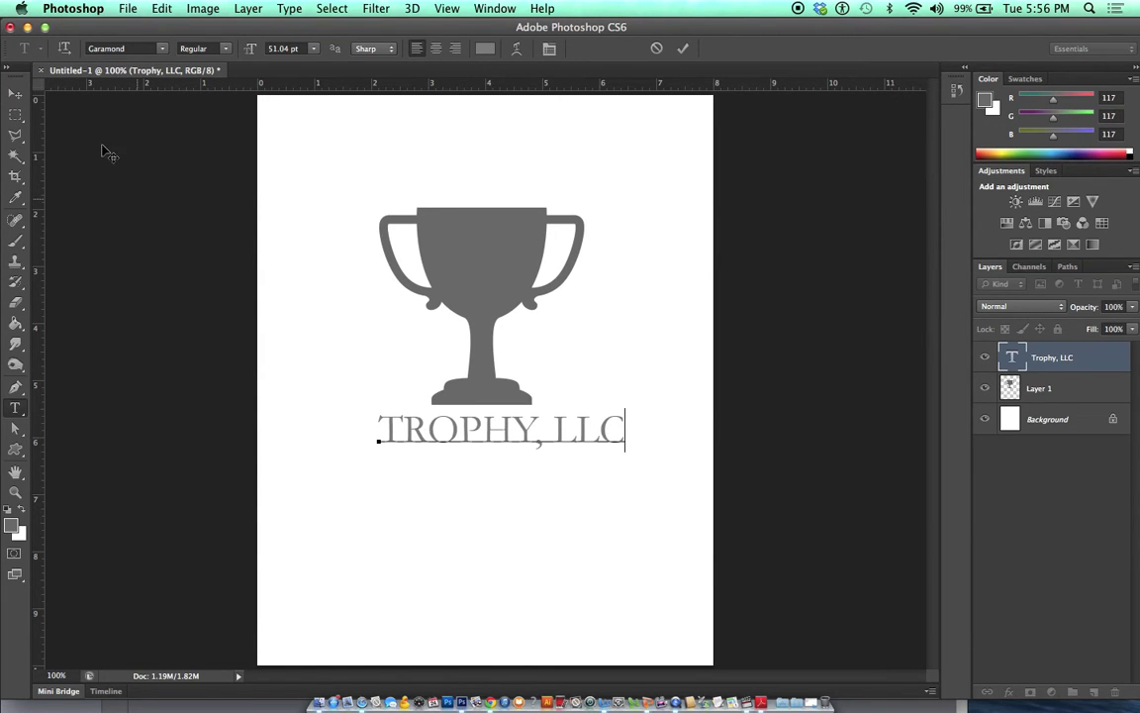
Commit the all-caps caption and shift it slightly left under the trophy
click(15, 93)
click(500, 434)
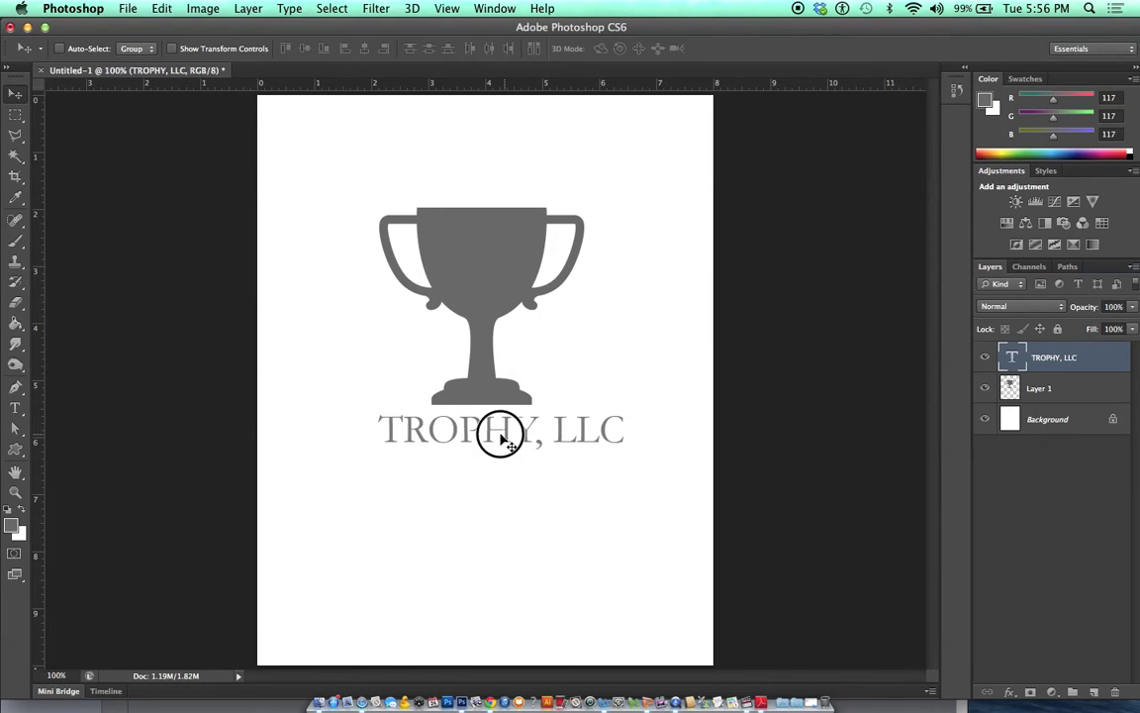
drag(501, 438, 488, 434)
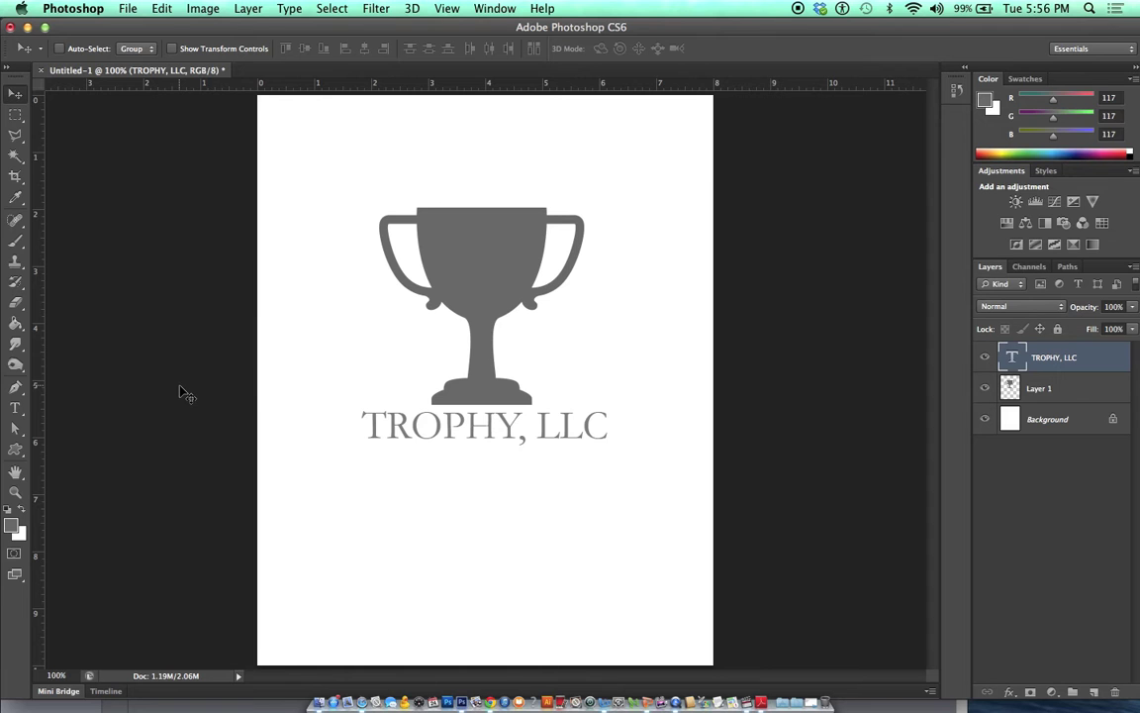
Widen the caption's letter tracking to 200 in the Character panel
click(15, 407)
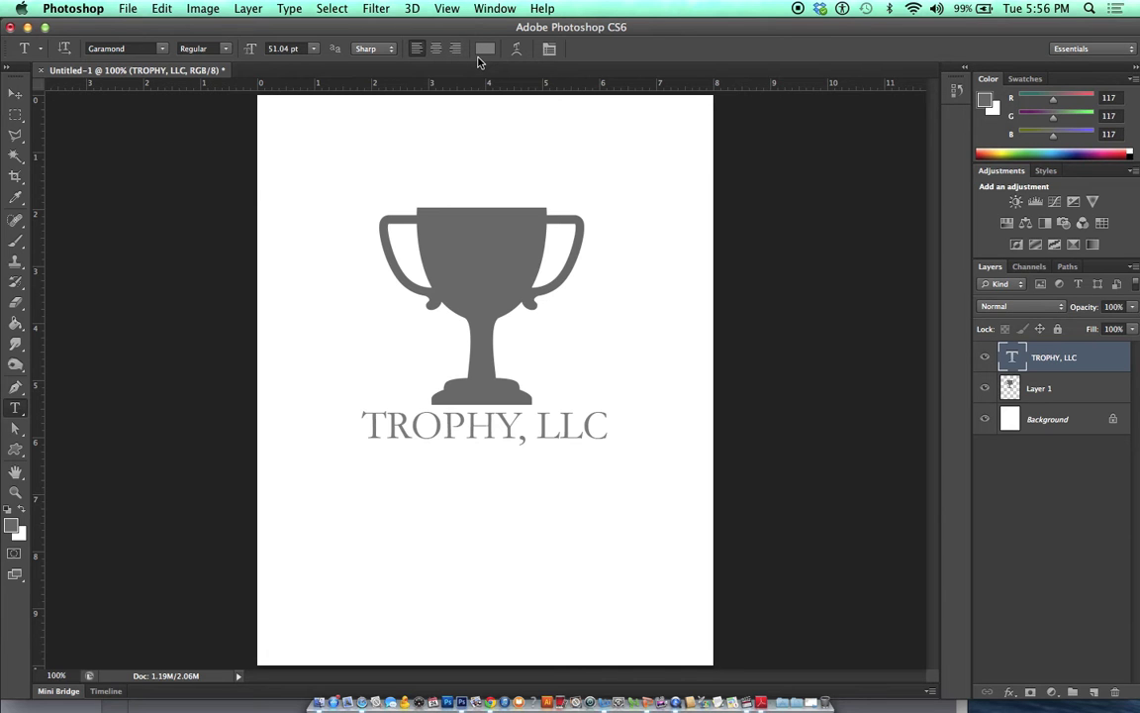
click(550, 50)
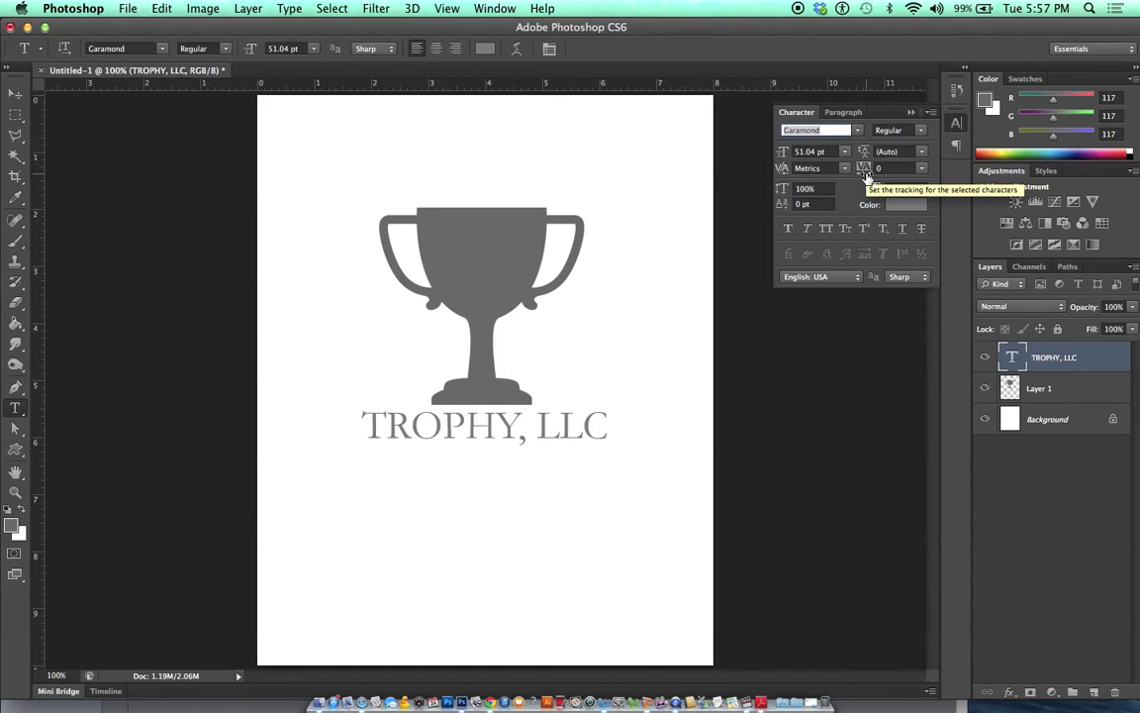
click(921, 168)
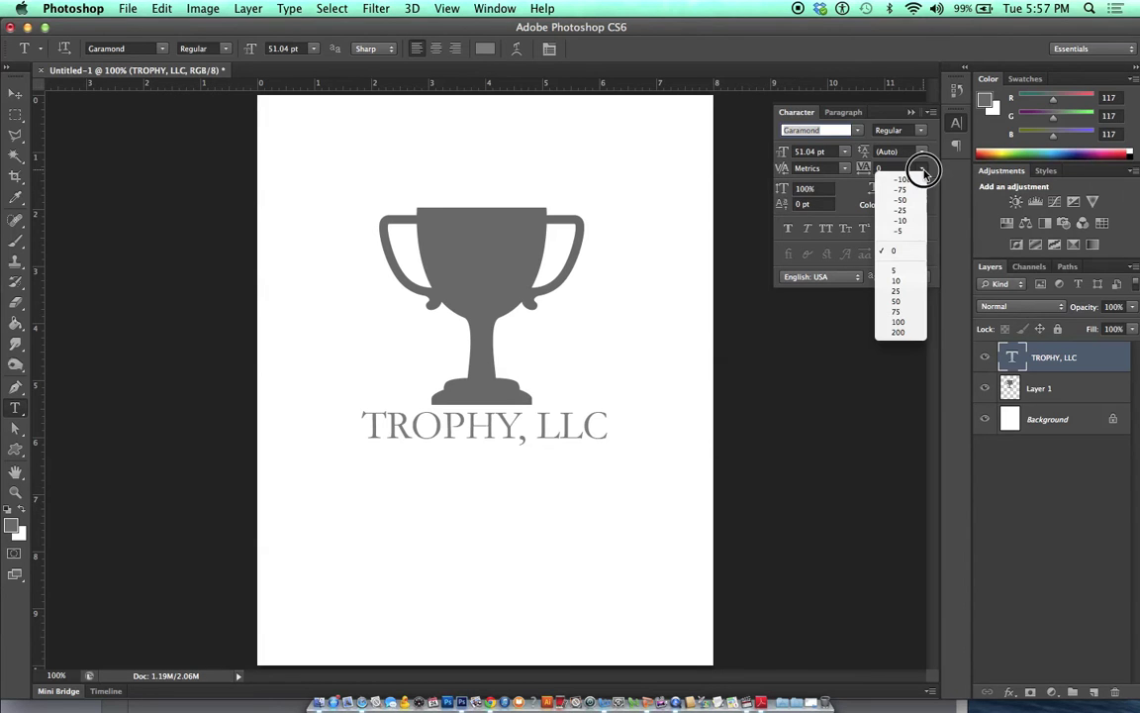
click(899, 313)
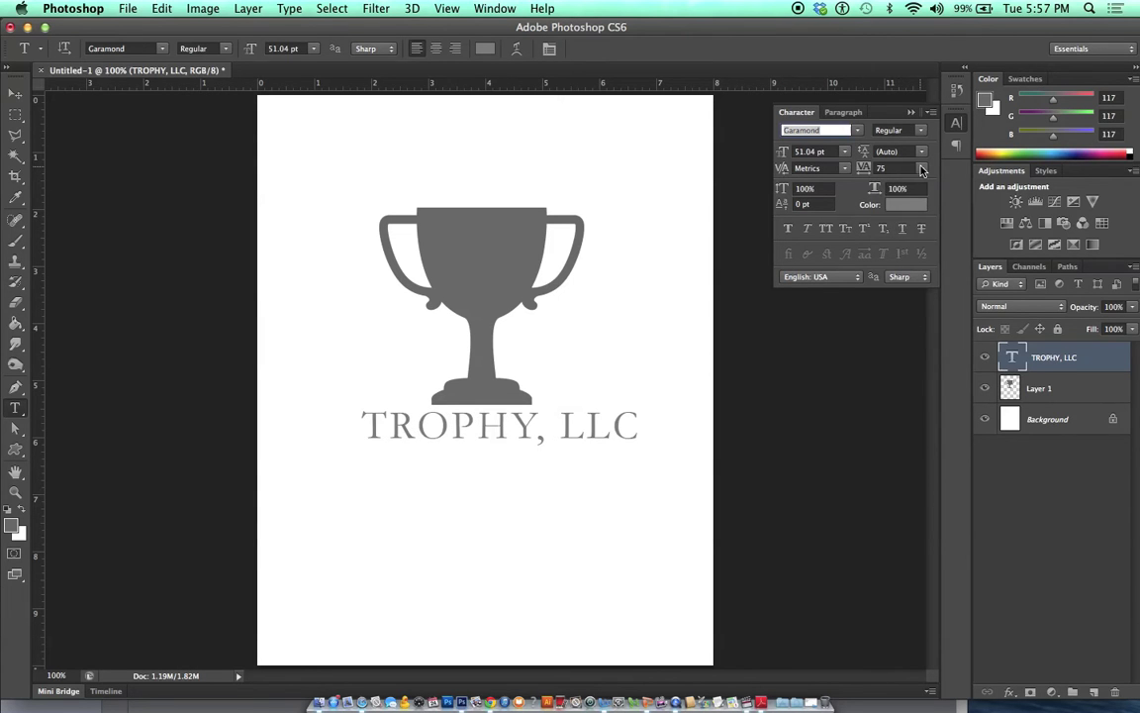
click(921, 167)
click(917, 322)
click(920, 174)
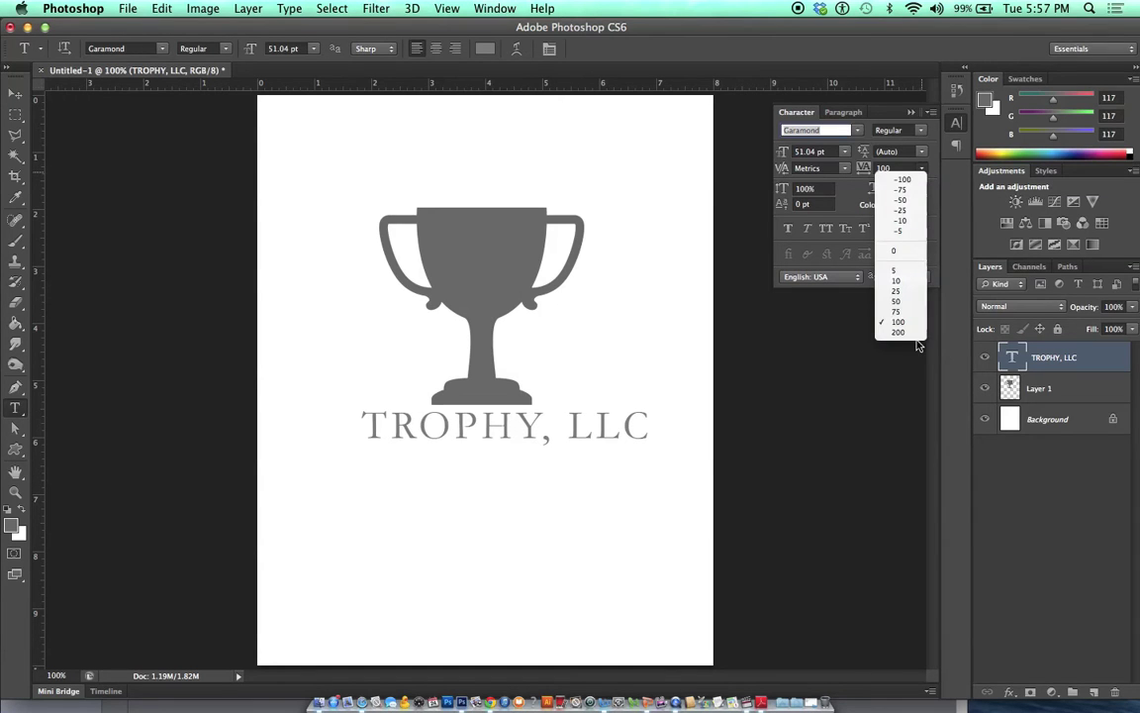
click(914, 337)
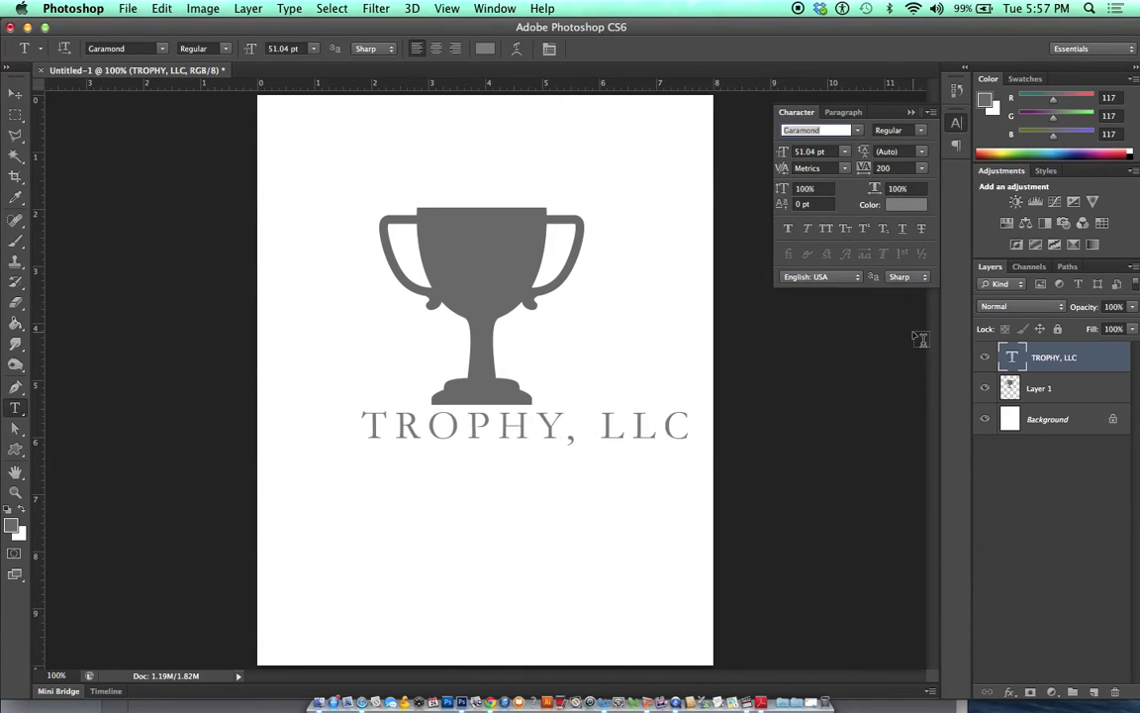
Move TROPHY, LLC left to re-centre it under the trophy and begin resizing it
click(15, 93)
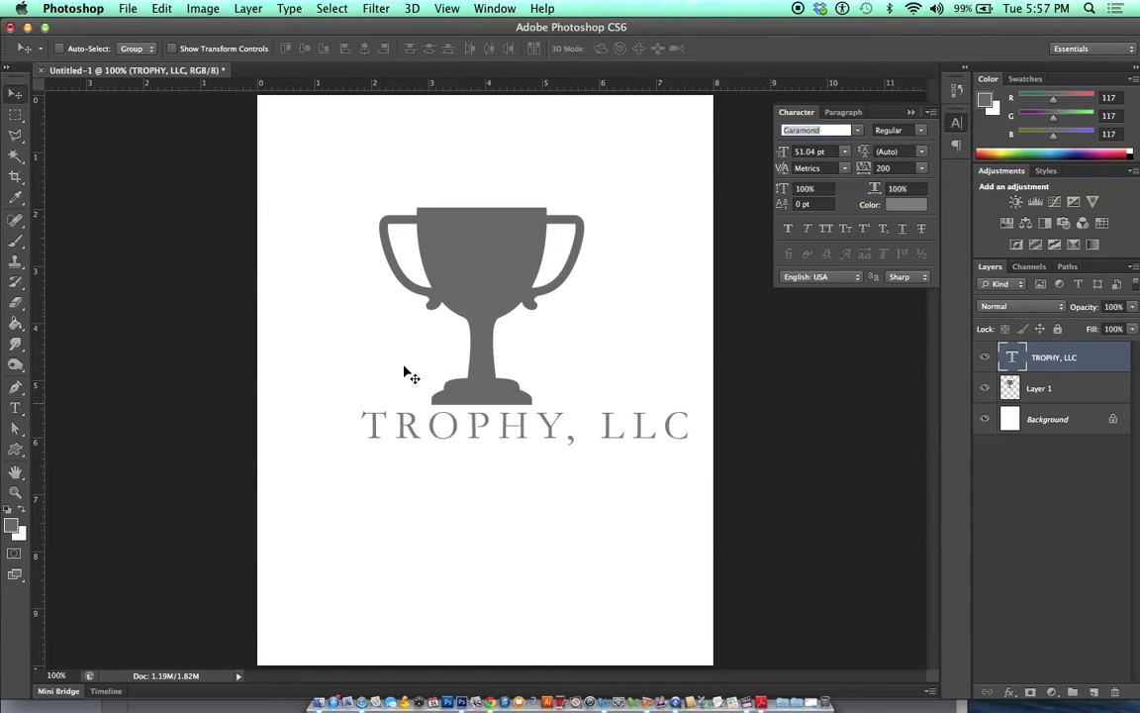
drag(582, 441, 532, 436)
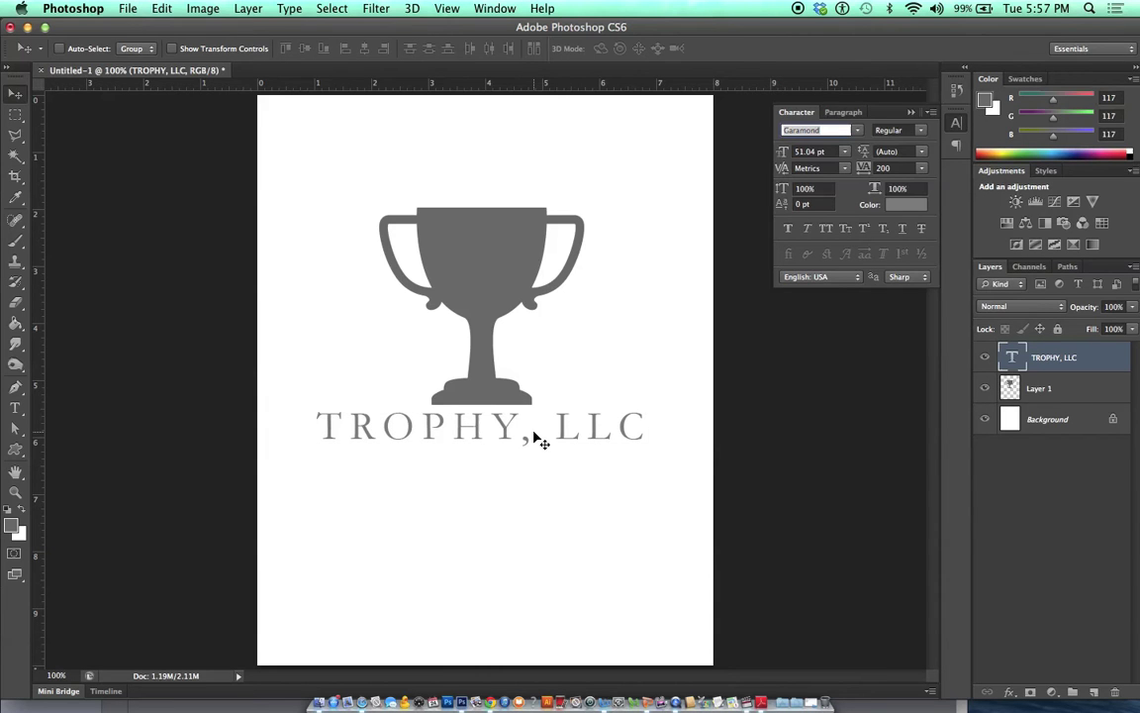
key(super+t)
Scale the TROPHY, LLC caption down to 26.91 pt and centre it beneath the trophy base
drag(651, 448, 535, 424)
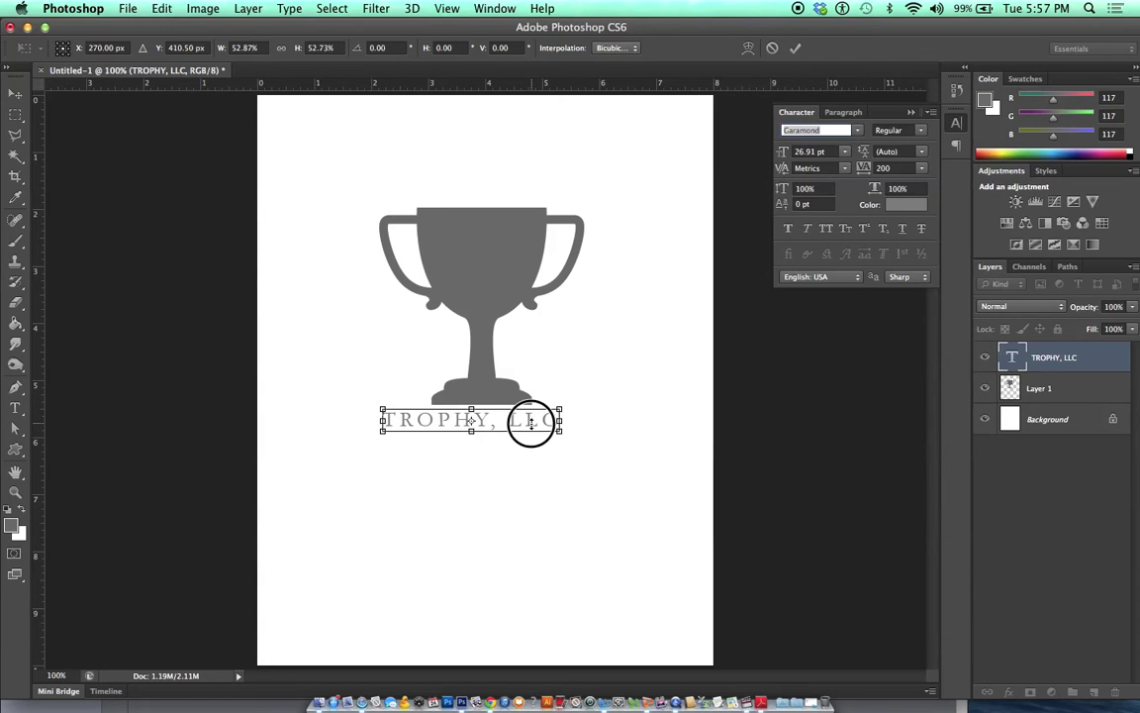
key(Return)
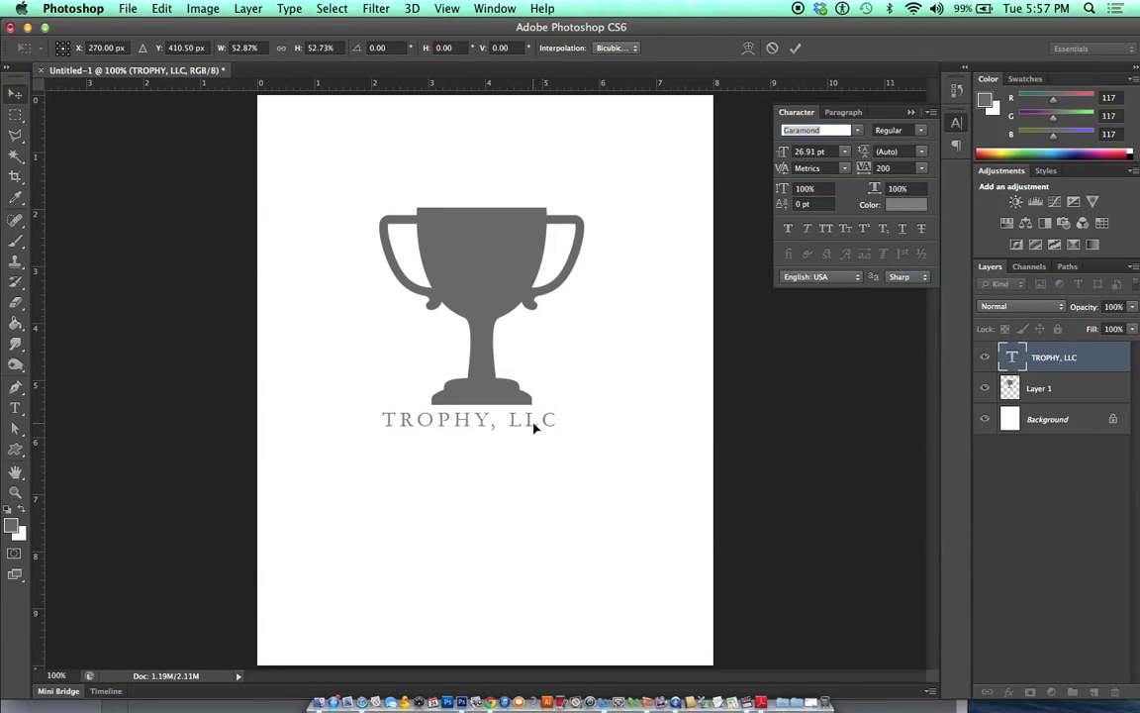
click(497, 424)
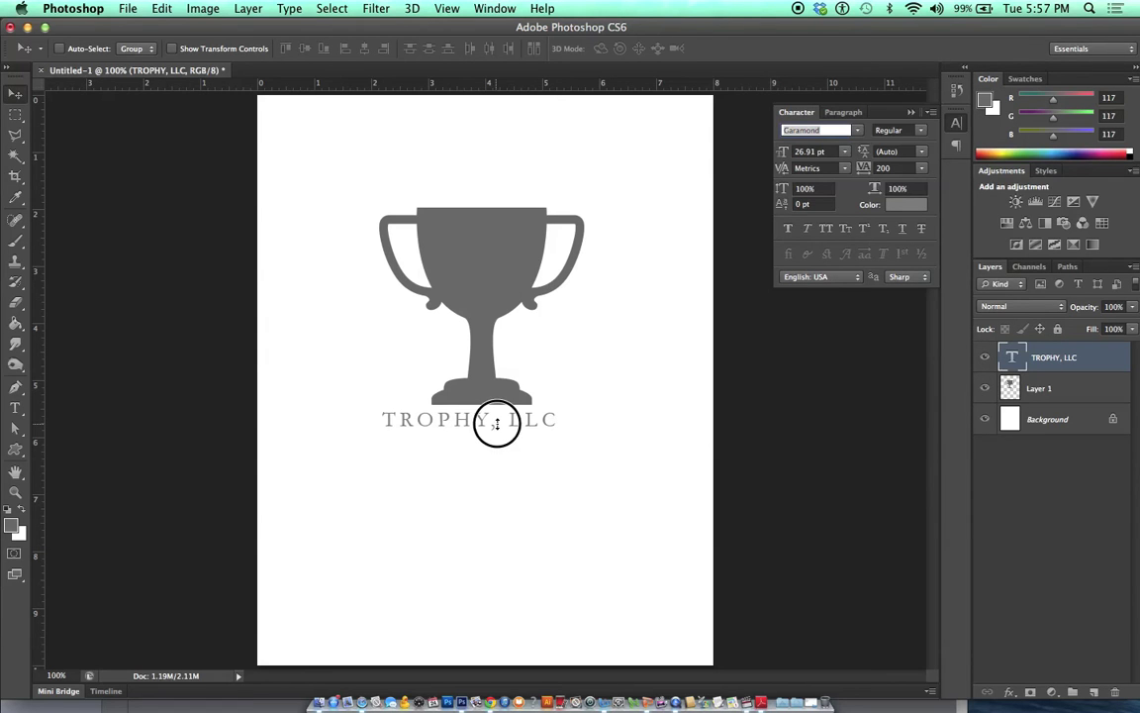
drag(497, 424, 505, 426)
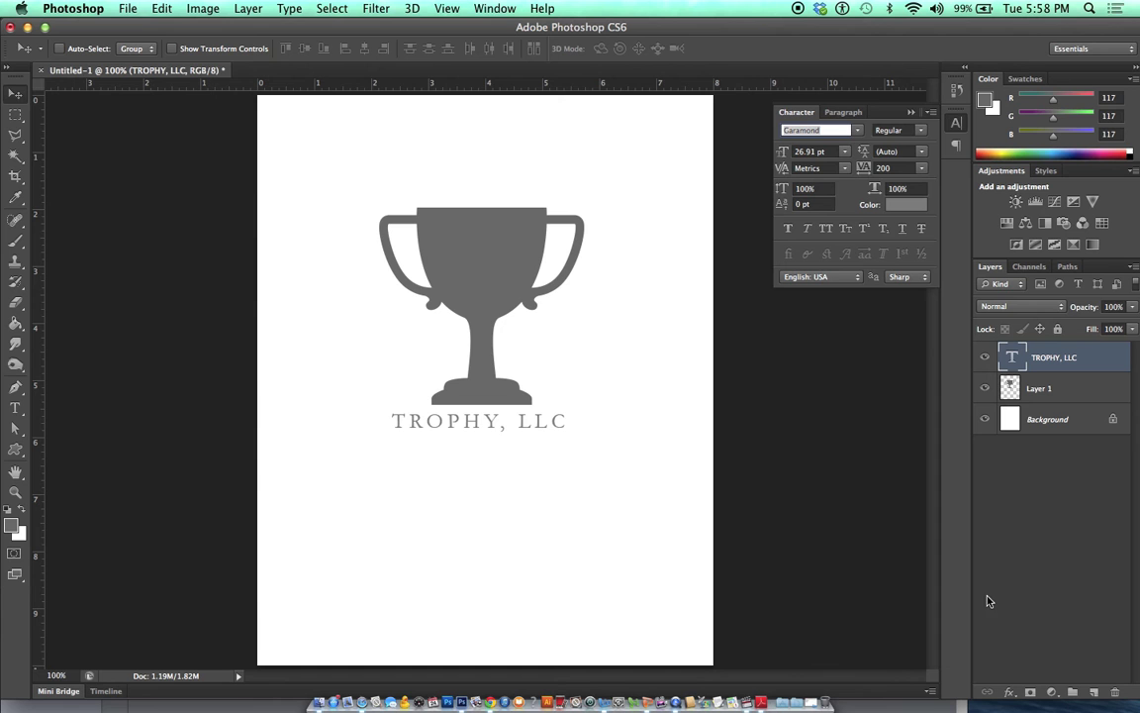
Add a Hue/Saturation adjustment layer with Colorize enabled
click(1052, 693)
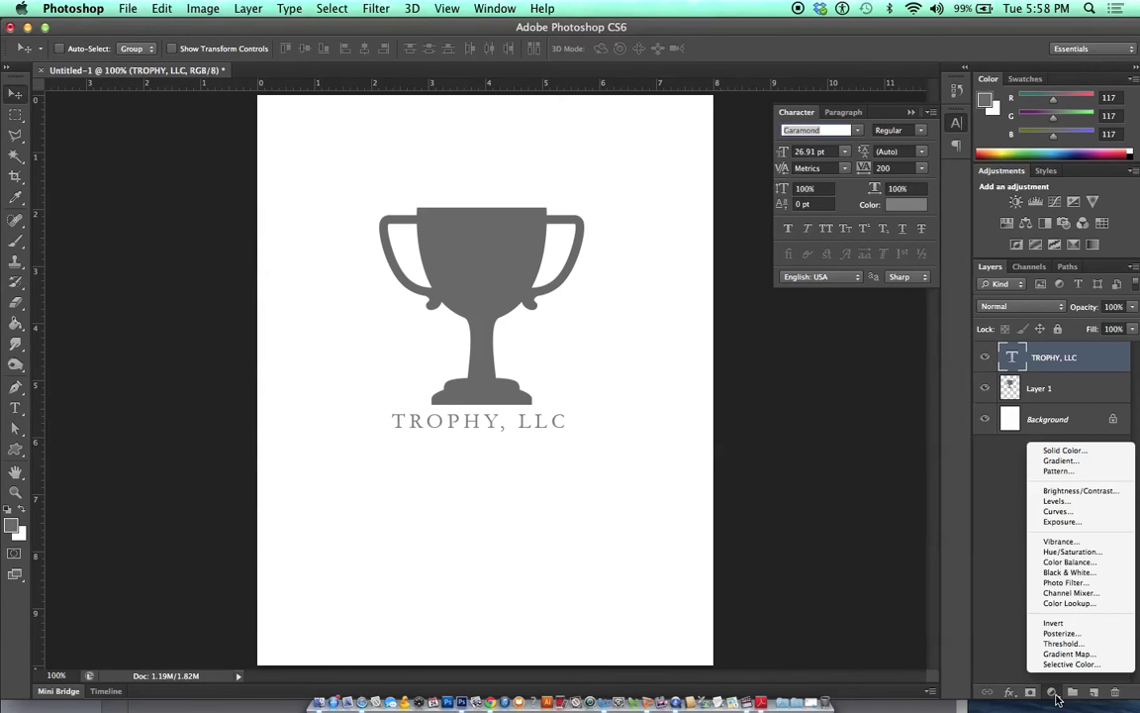
click(1071, 552)
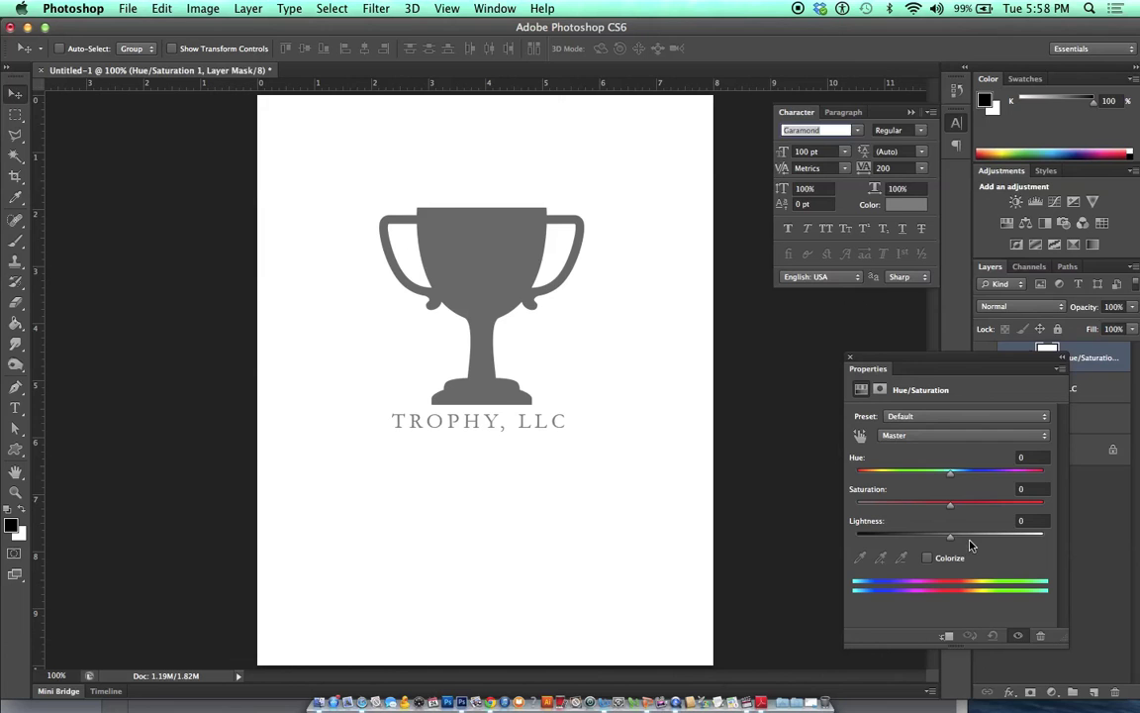
click(929, 558)
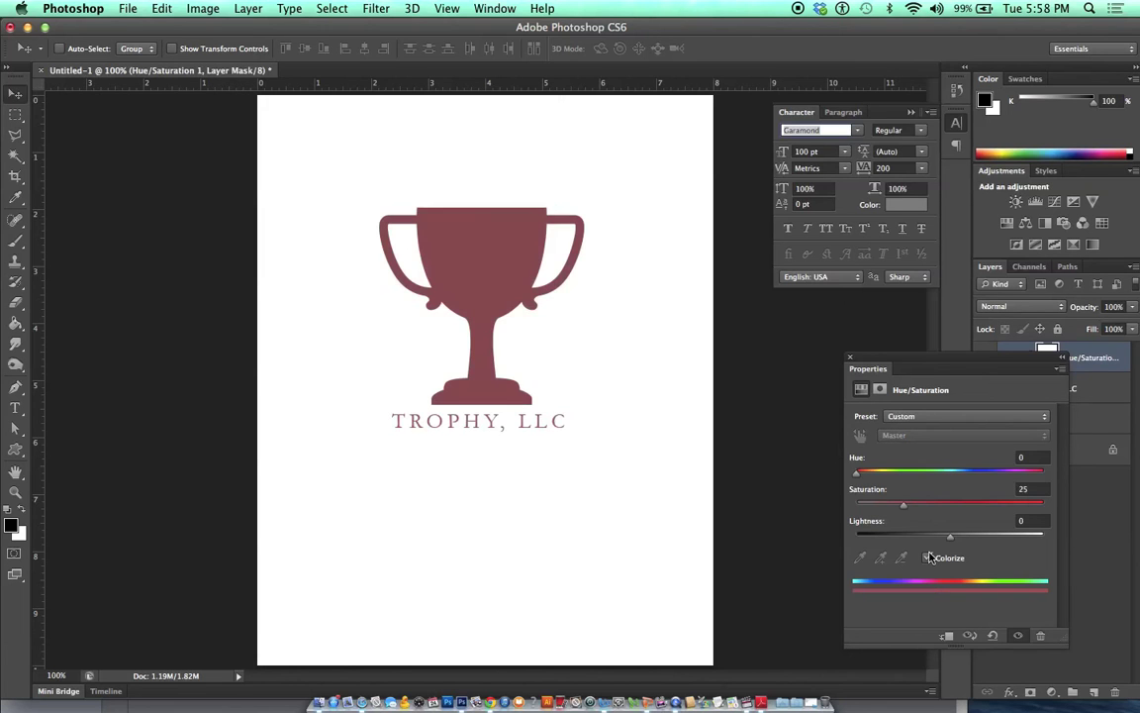
Set the colorized hue to about 287 (saturation 25) so the trophy and caption turn purple
click(889, 473)
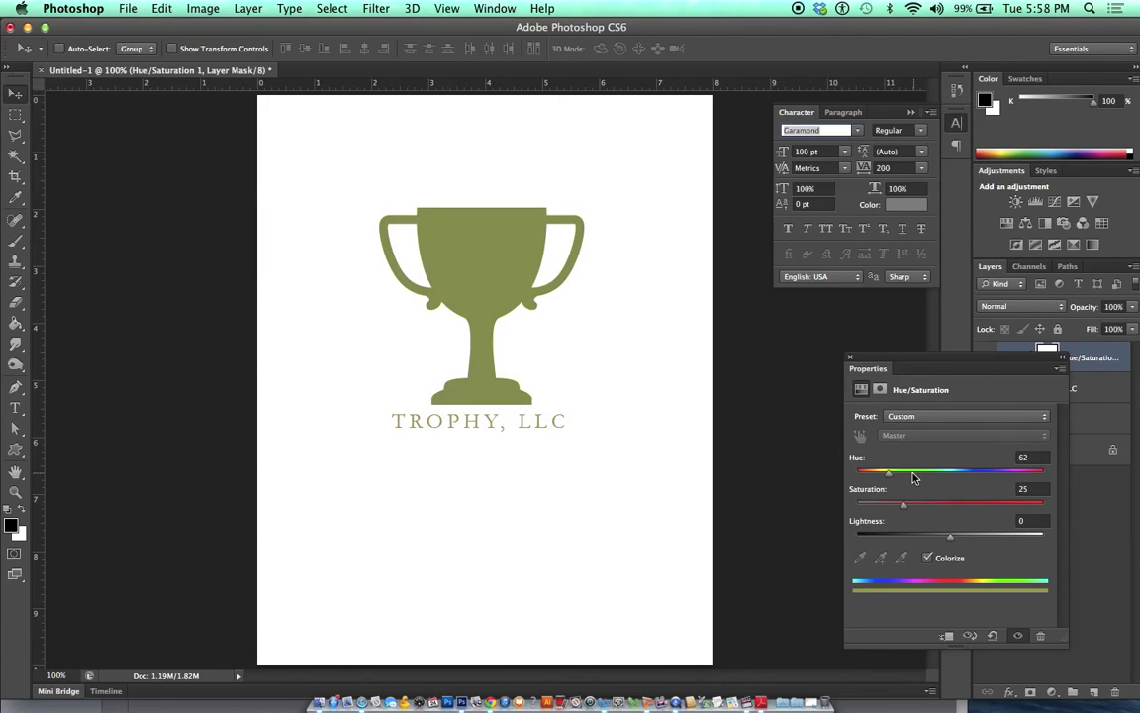
click(915, 474)
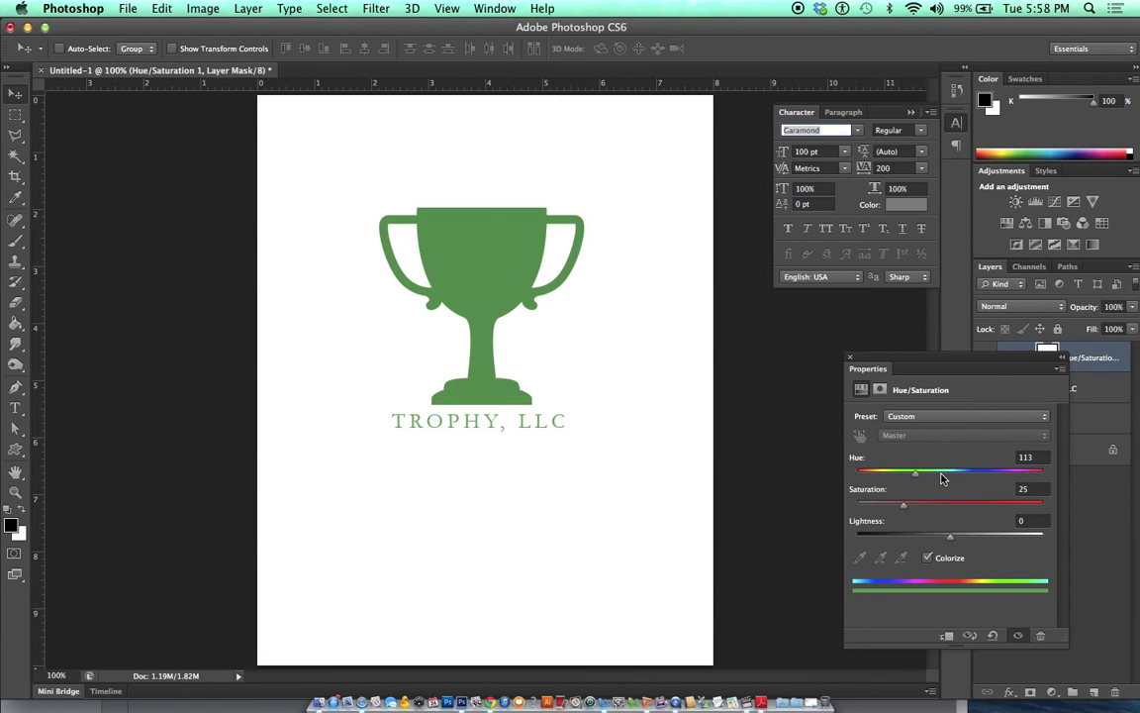
click(957, 474)
click(985, 475)
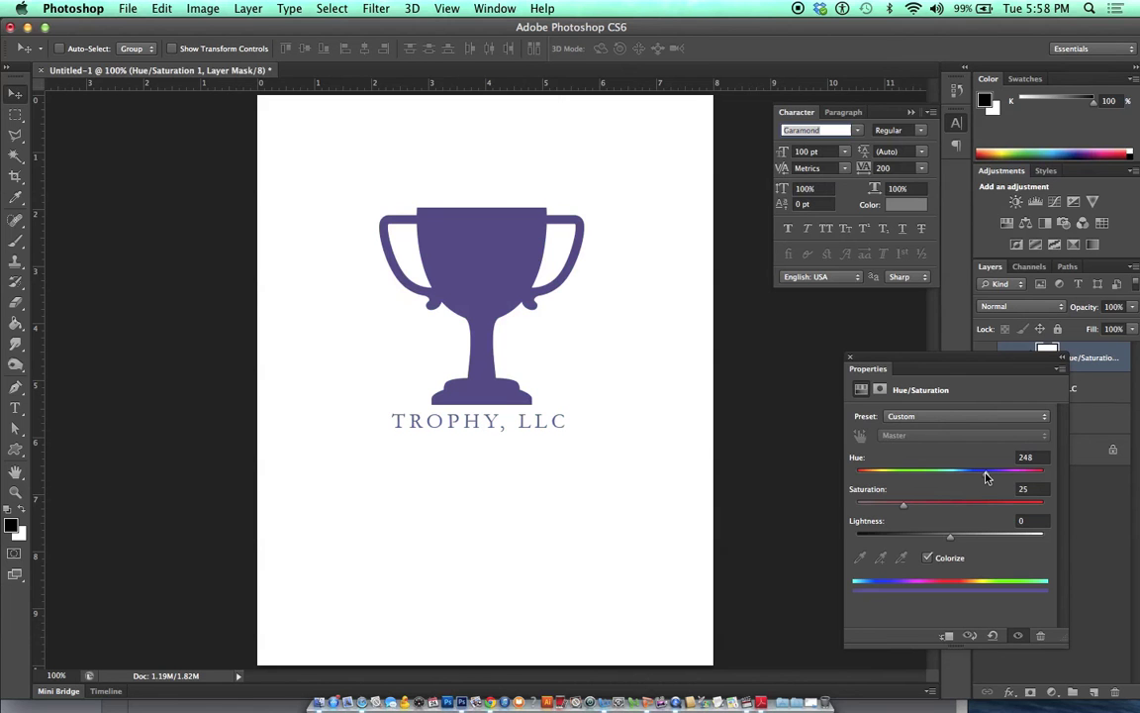
drag(985, 476, 999, 478)
click(852, 360)
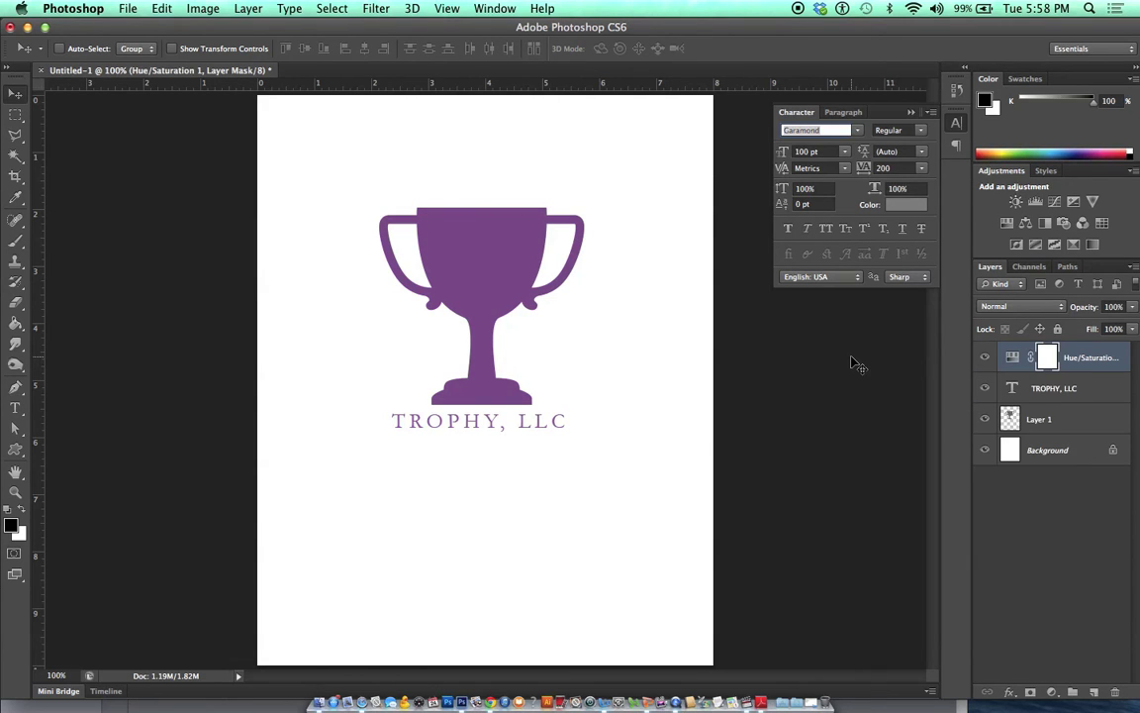